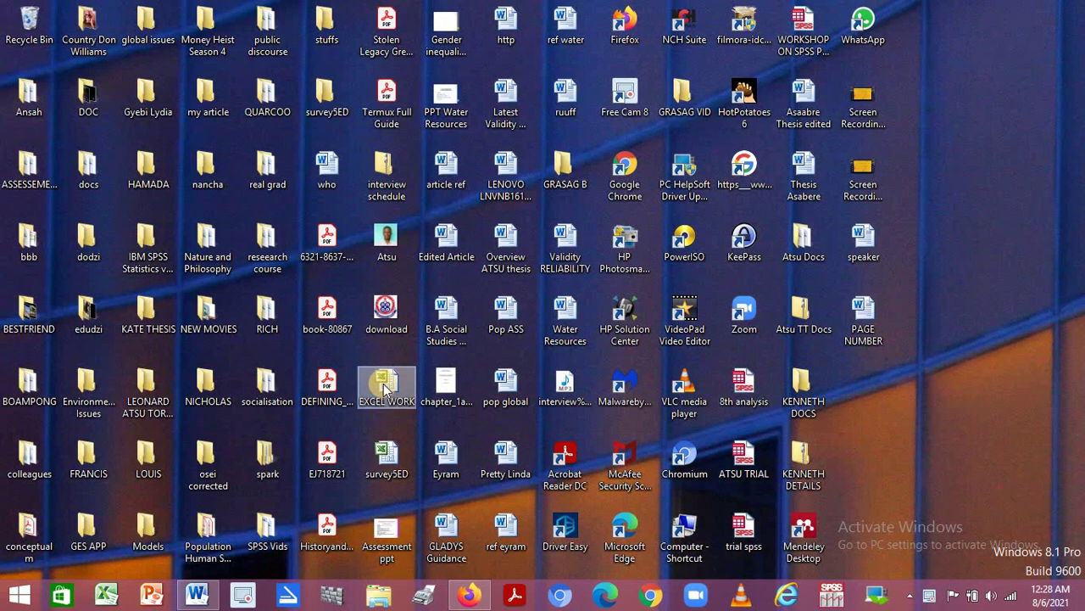
# Restore the minimized PAGE NUMBER document from the taskbar.
pyautogui.click(197, 593)
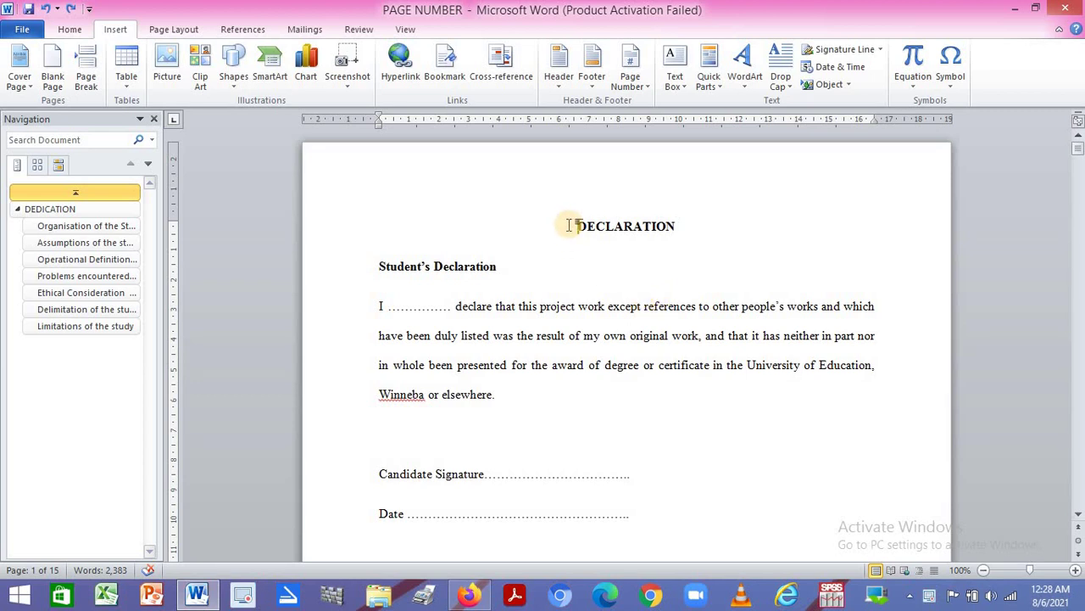
# Hide the white space between pages while looking over the thesis text.
pyautogui.moveTo(569, 225); pyautogui.dragTo(437, 509)
pyautogui.click(431, 303)
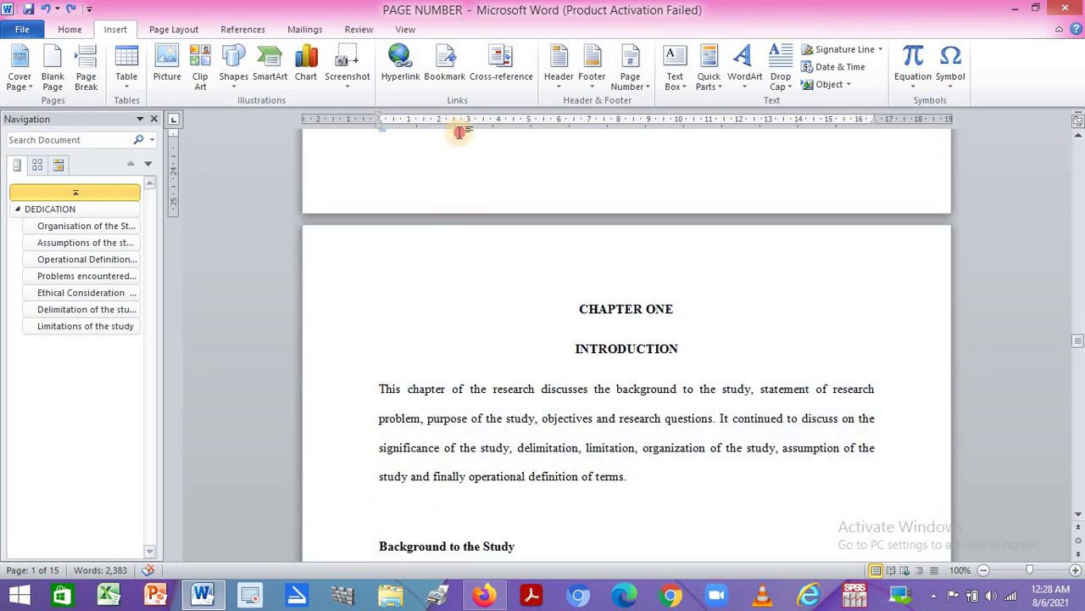
pyautogui.moveTo(456, 95); pyautogui.dragTo(448, 133)
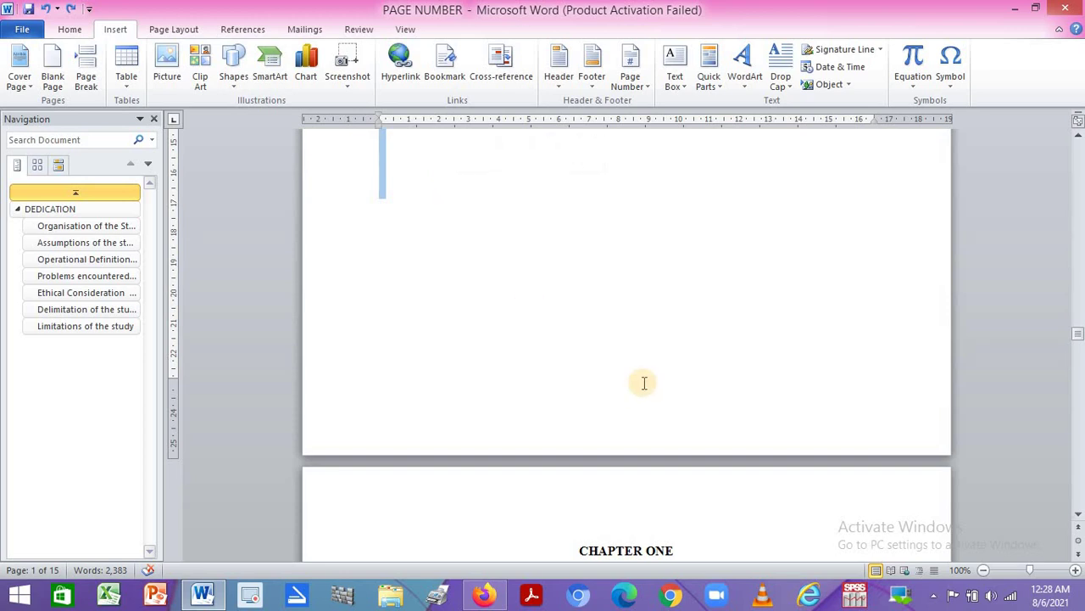
pyautogui.doubleClick(850, 466)
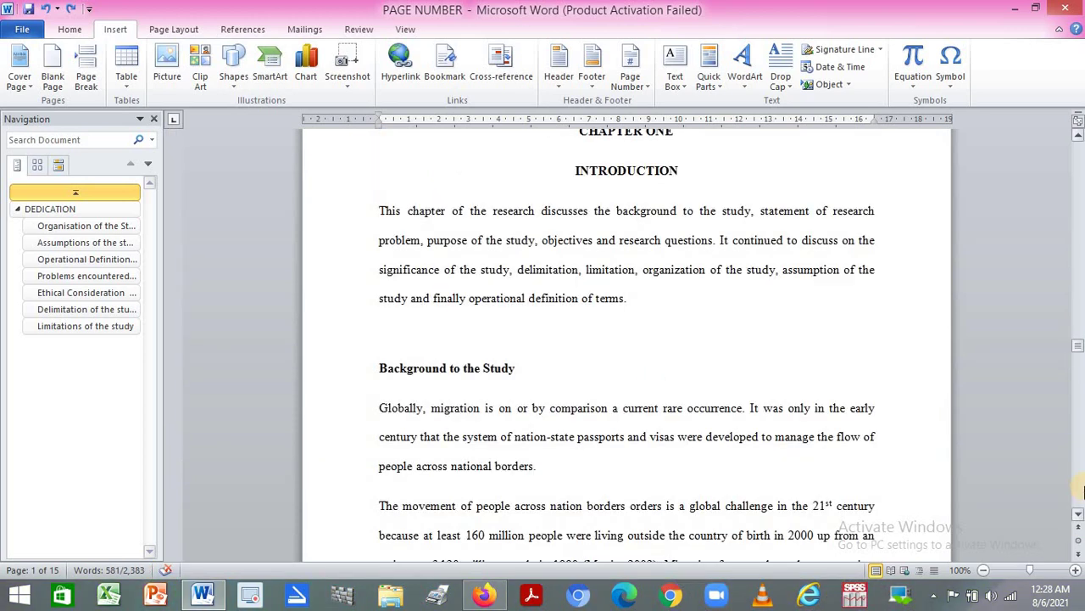
pyautogui.click(571, 136)
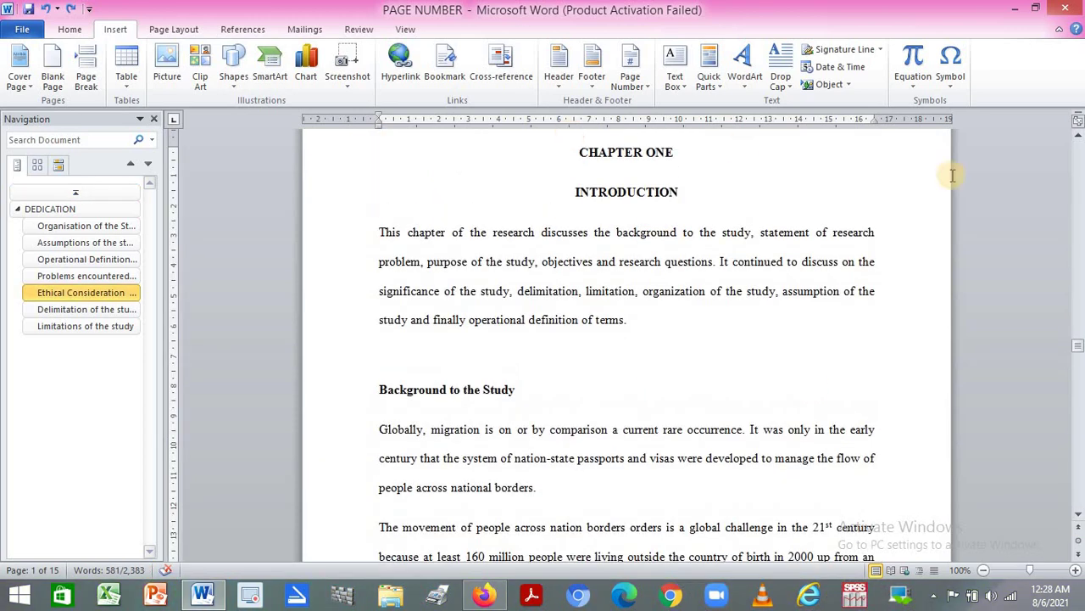
pyautogui.moveTo(568, 156); pyautogui.dragTo(657, 603)
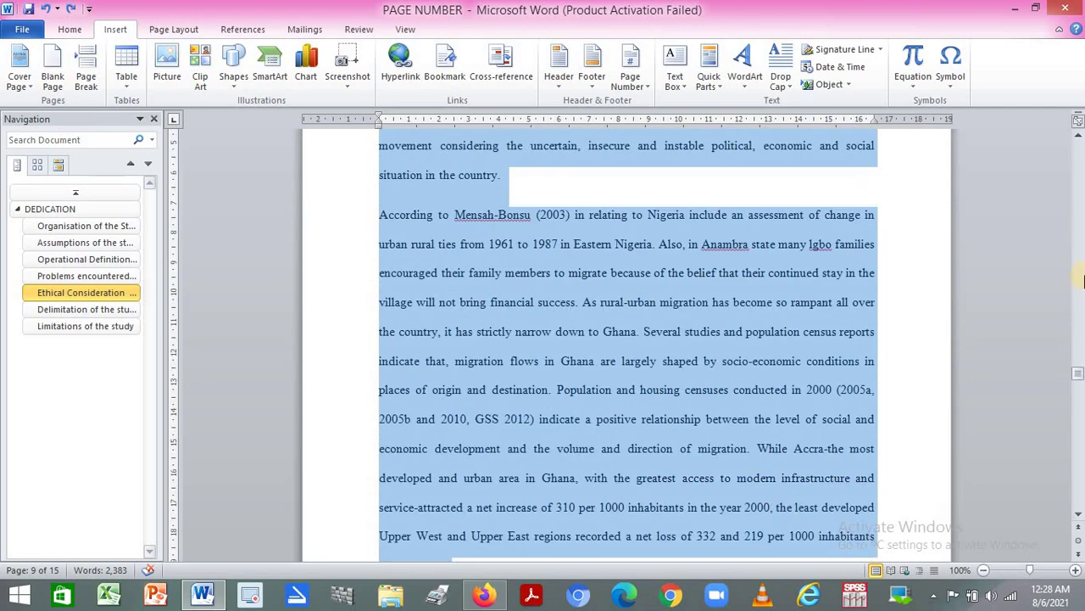
pyautogui.scroll(10, 1081, 278)
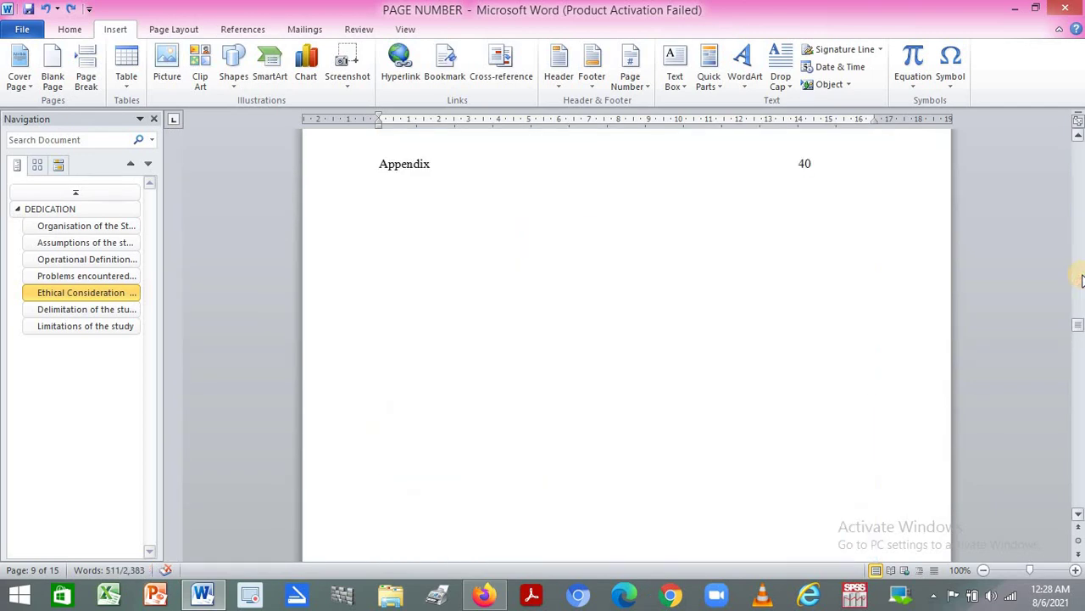
pyautogui.click(906, 384)
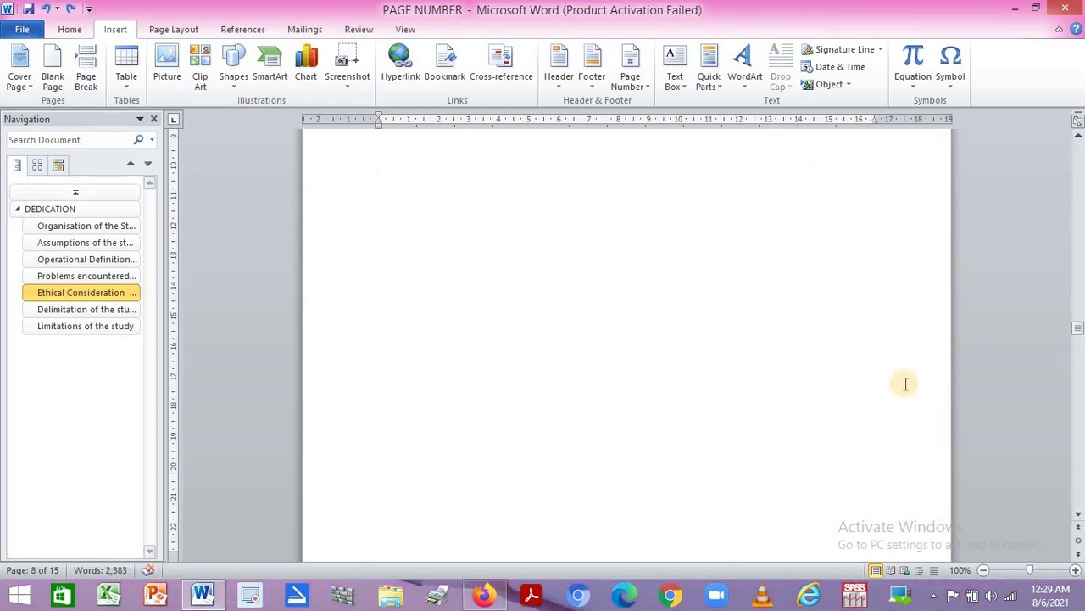
# Scroll down to page 9 and place the cursor just before the CHAPTER ONE heading.
pyautogui.click(1078, 514)
pyautogui.click(1079, 514)
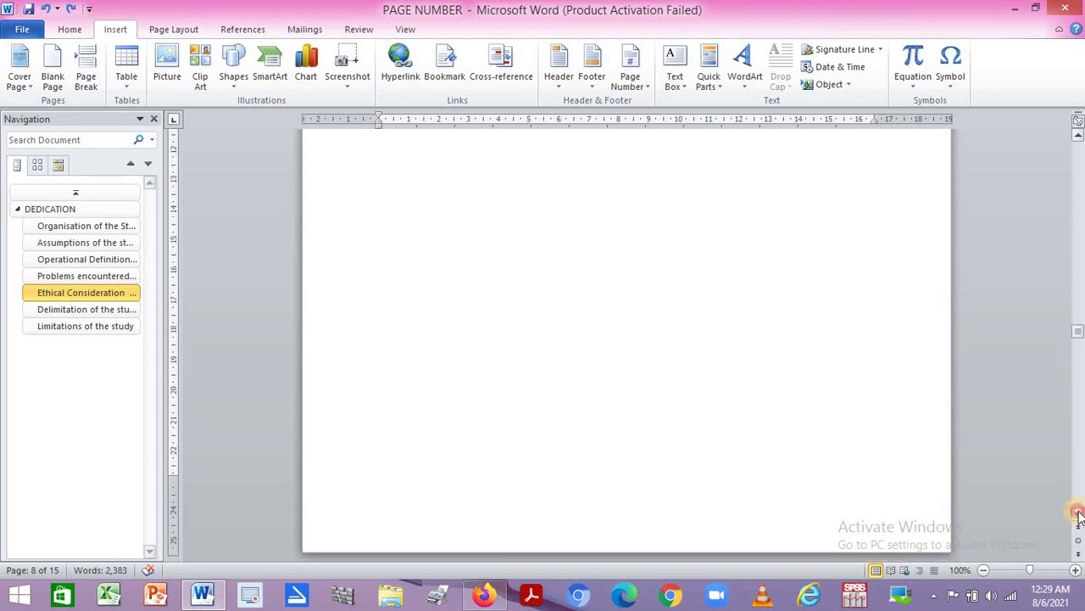
pyautogui.click(1079, 513)
pyautogui.click(1079, 514)
pyautogui.click(1079, 514)
pyautogui.click(1079, 514)
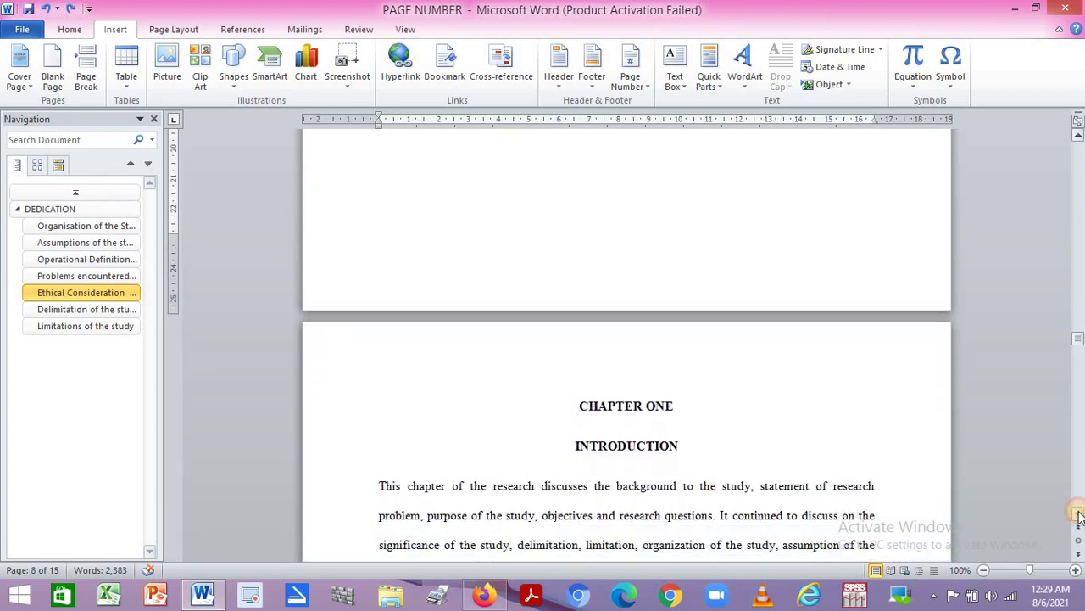
pyautogui.click(1078, 514)
pyautogui.click(1078, 514)
pyautogui.click(1078, 514)
pyautogui.click(1078, 514)
pyautogui.click(1079, 514)
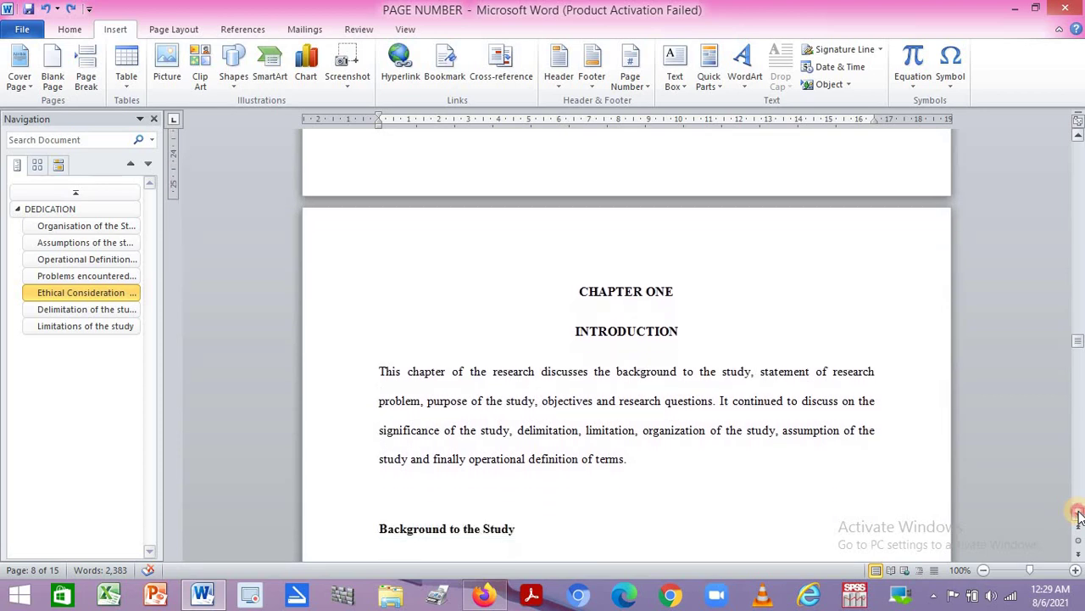
pyautogui.click(1078, 513)
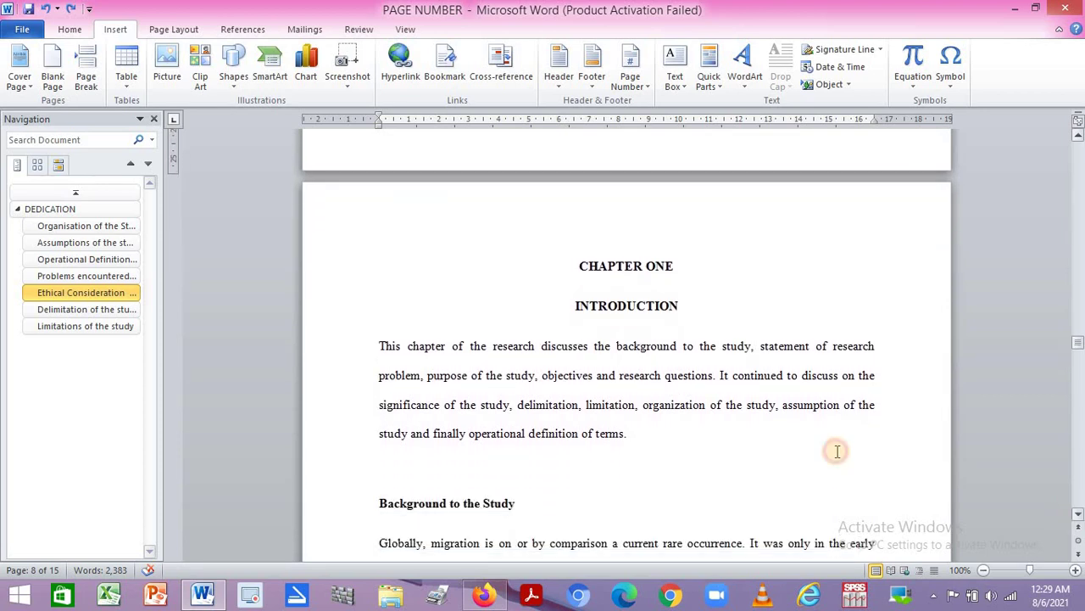
pyautogui.click(576, 267)
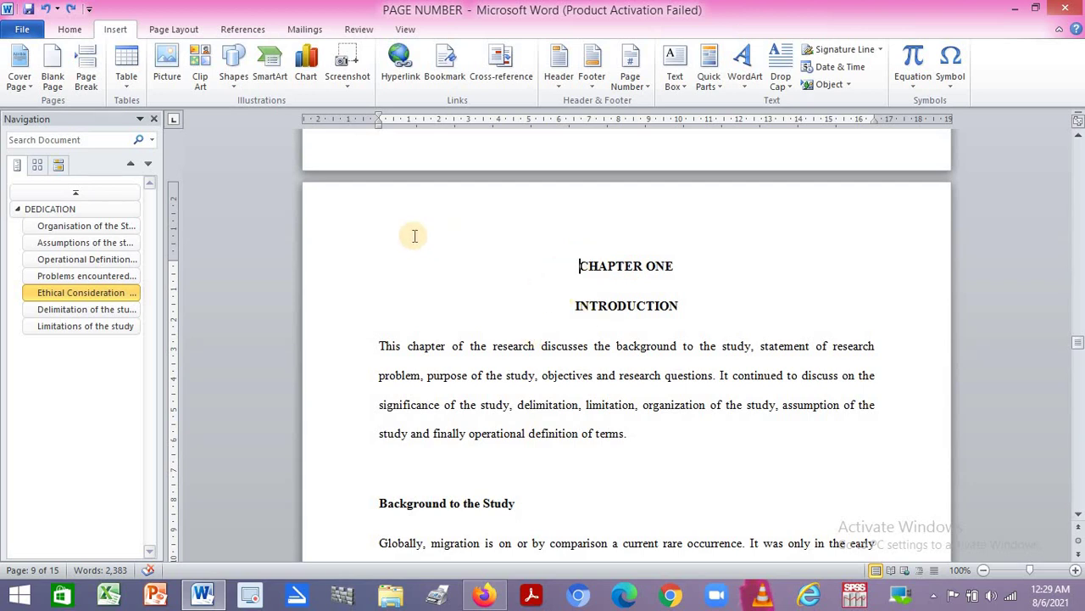
# Insert a Next Page section break immediately before the CHAPTER ONE heading.
pyautogui.click(73, 32)
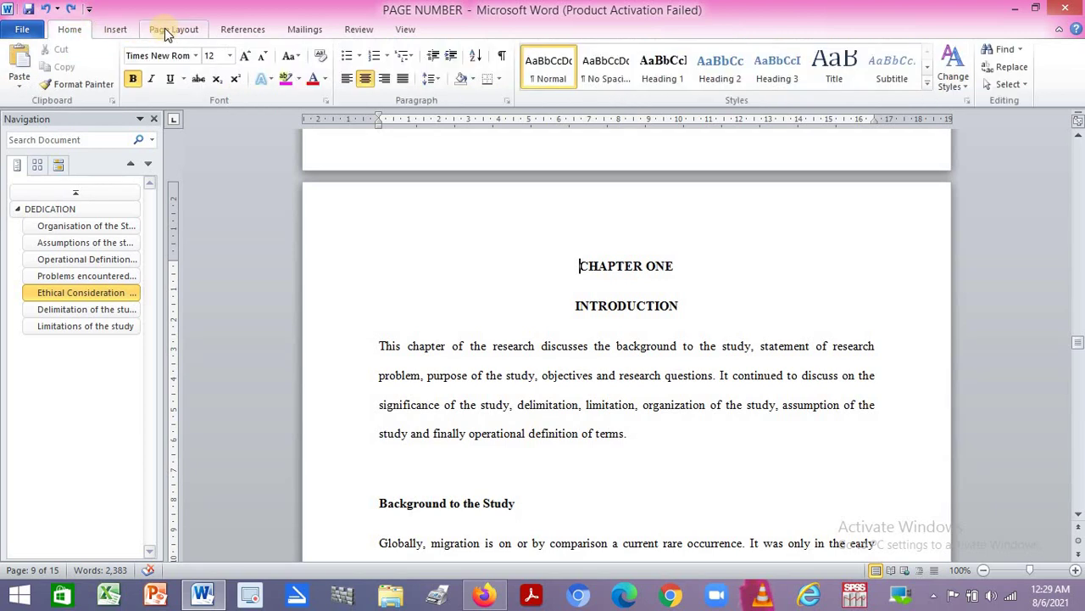
pyautogui.click(165, 28)
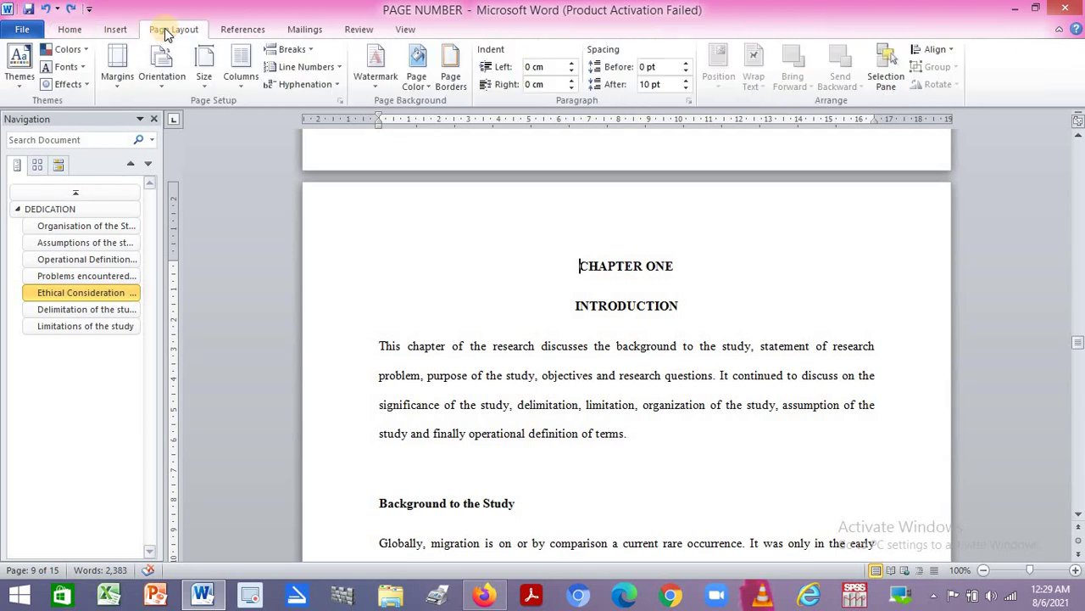
pyautogui.click(310, 51)
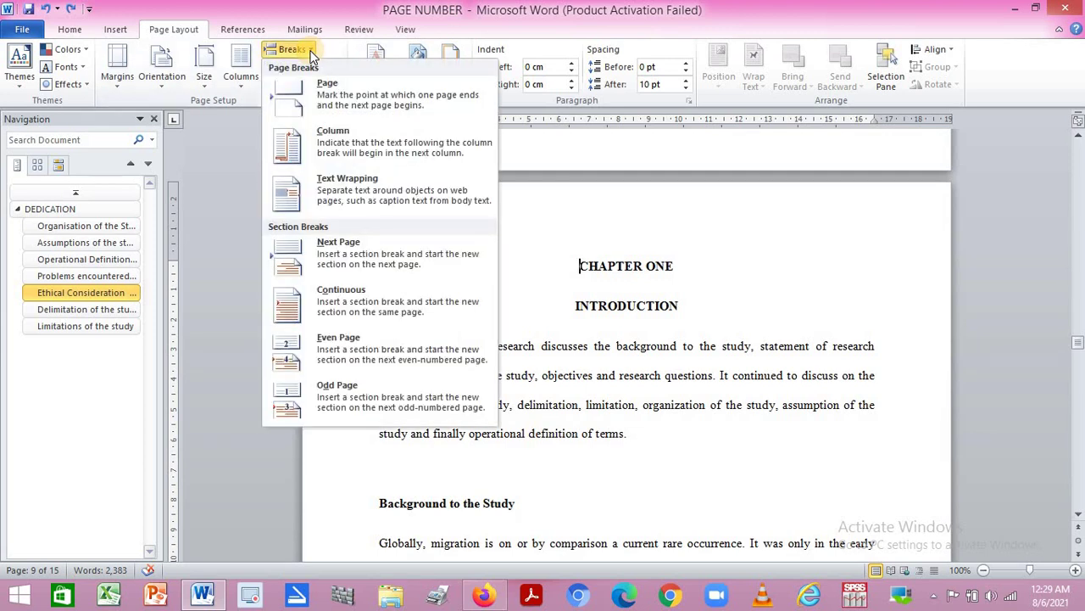
pyautogui.click(324, 251)
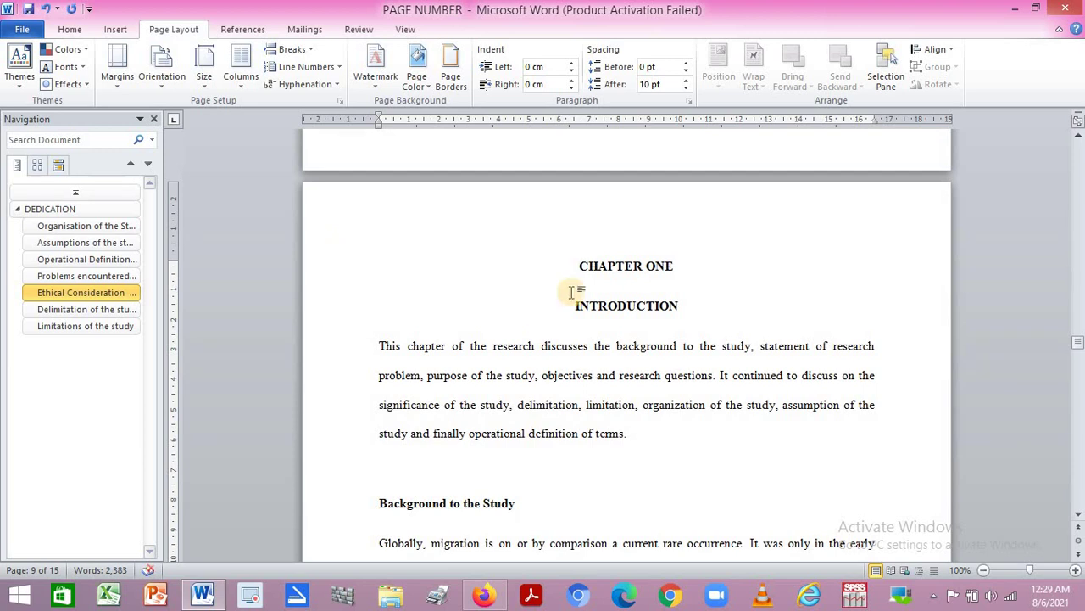
pyautogui.click(1080, 138)
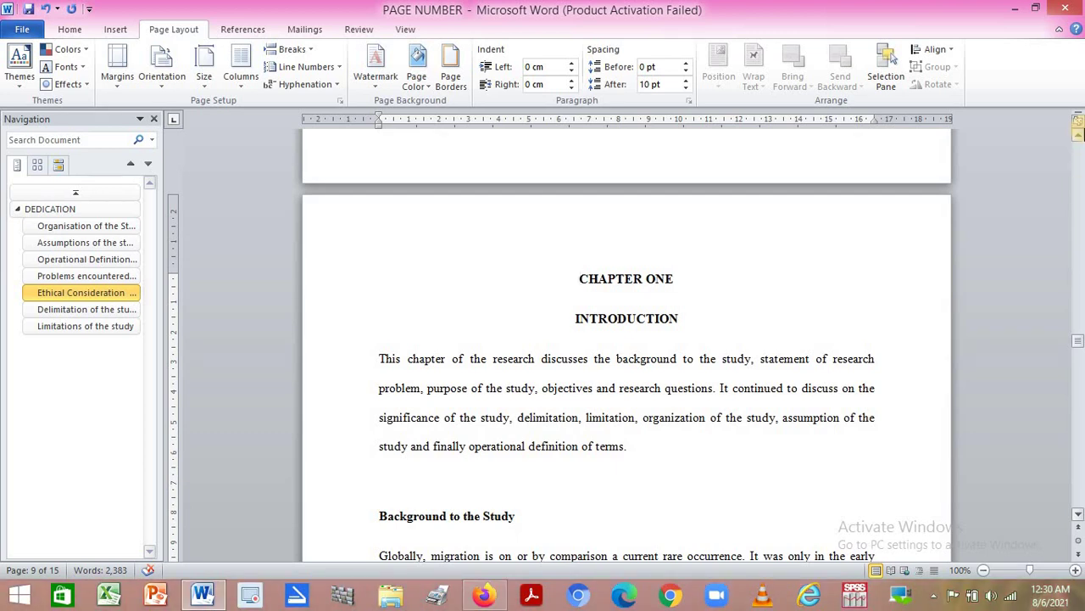
# Scroll down to the bottom of Chapter One's first page.
pyautogui.click(1078, 514)
pyautogui.moveTo(1077, 514); pyautogui.dragTo(1078, 514)
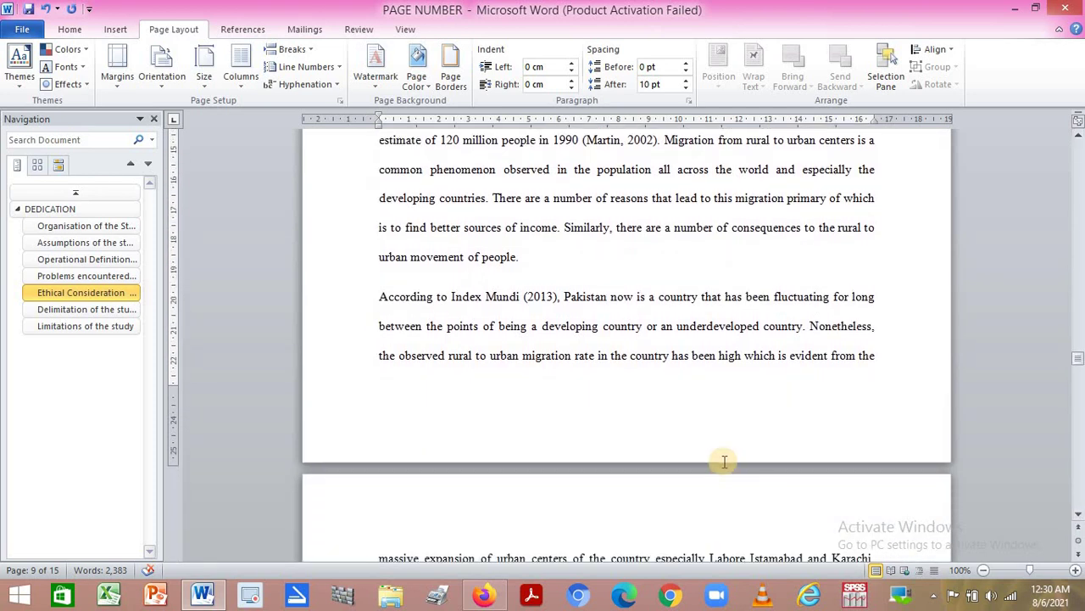
# Open the Section 2 footer on Chapter One's page and turn off Link to Previous.
pyautogui.doubleClick(619, 439)
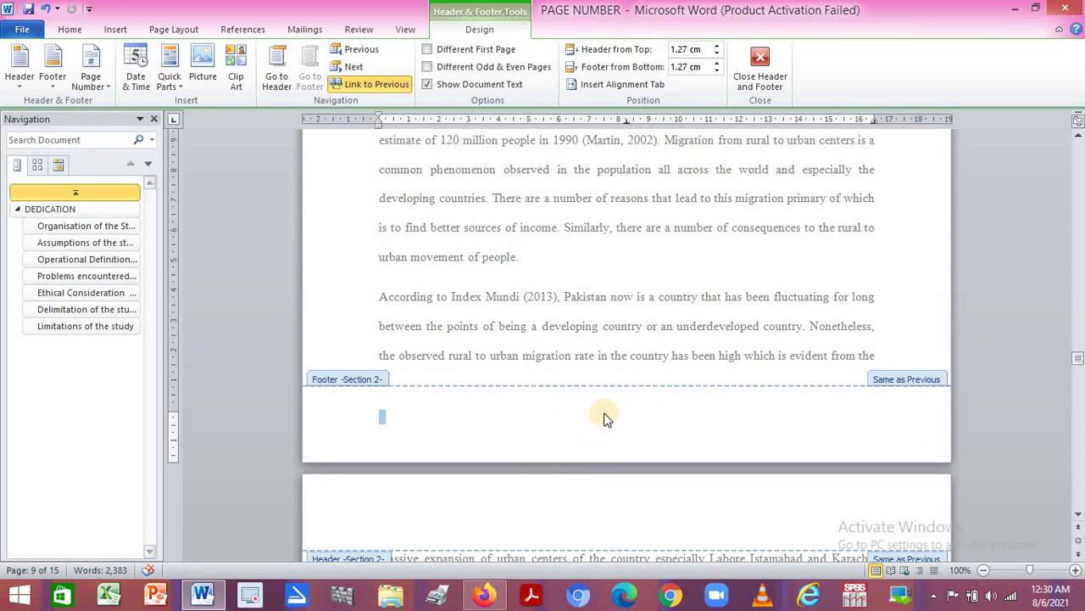
pyautogui.click(355, 85)
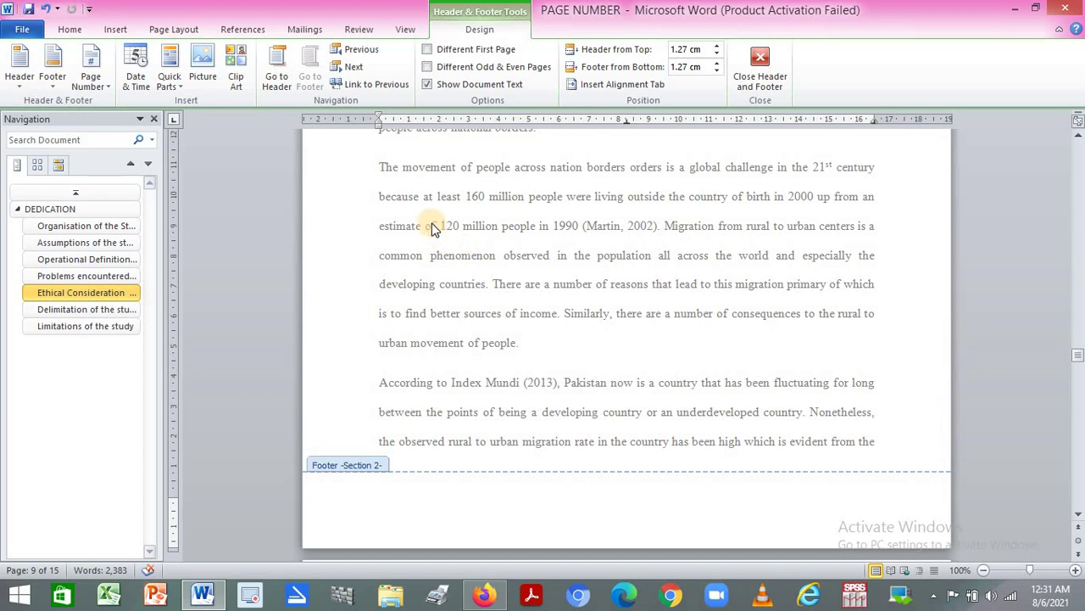
# Format Section 2 page numbers as 1, 2, 3, starting at 1.
pyautogui.click(117, 31)
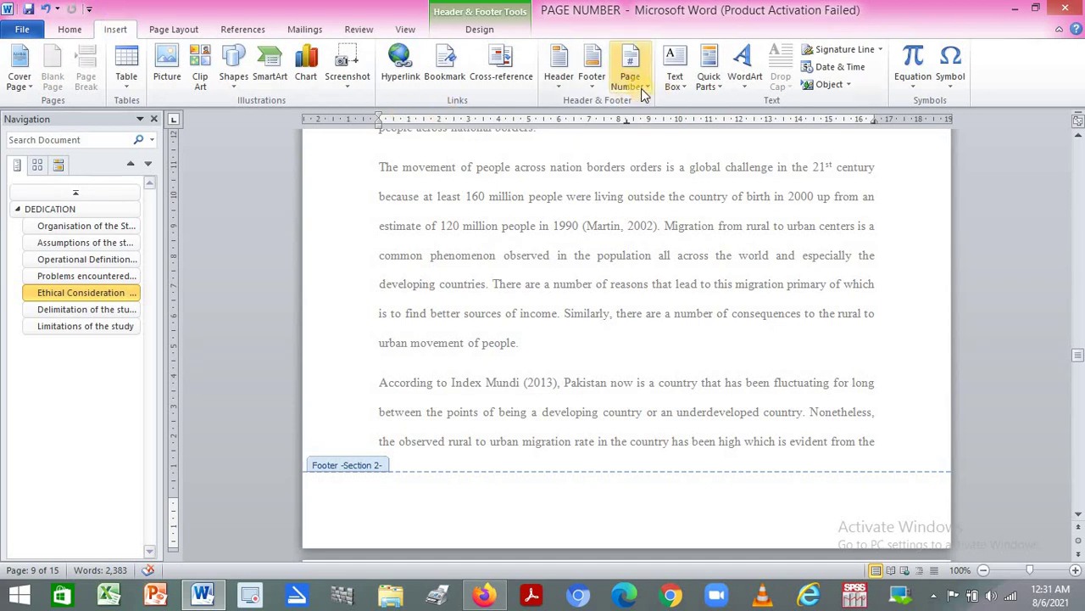
pyautogui.click(642, 88)
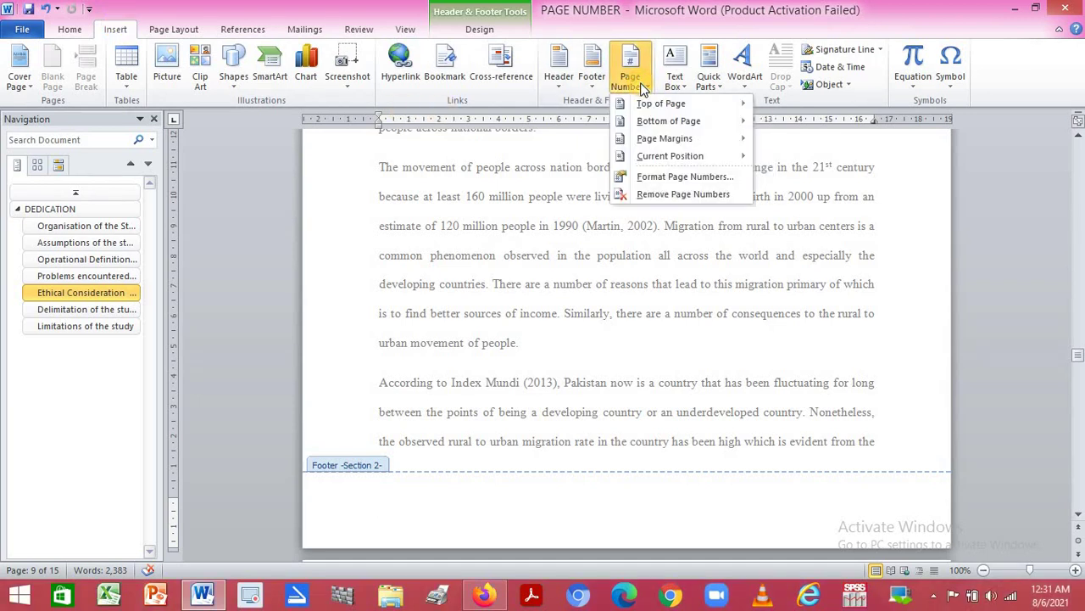
pyautogui.click(654, 176)
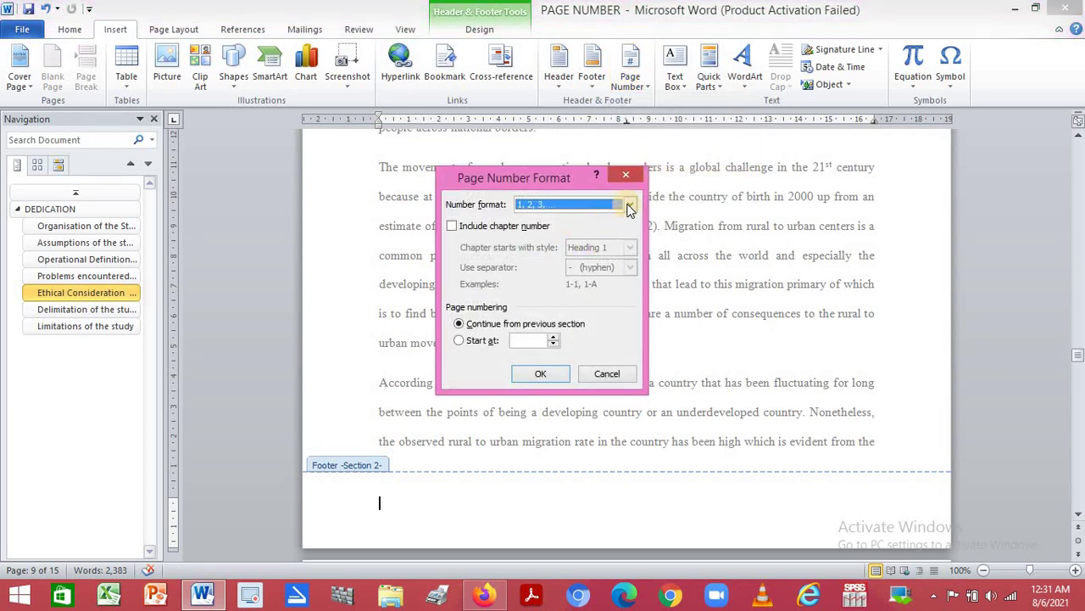
pyautogui.click(630, 205)
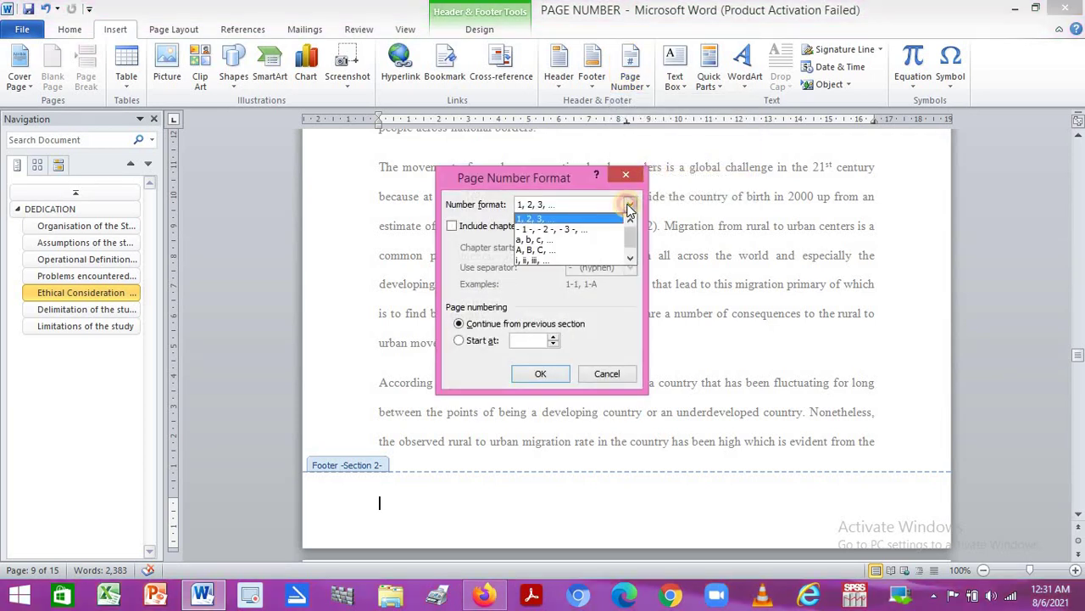
pyautogui.click(594, 221)
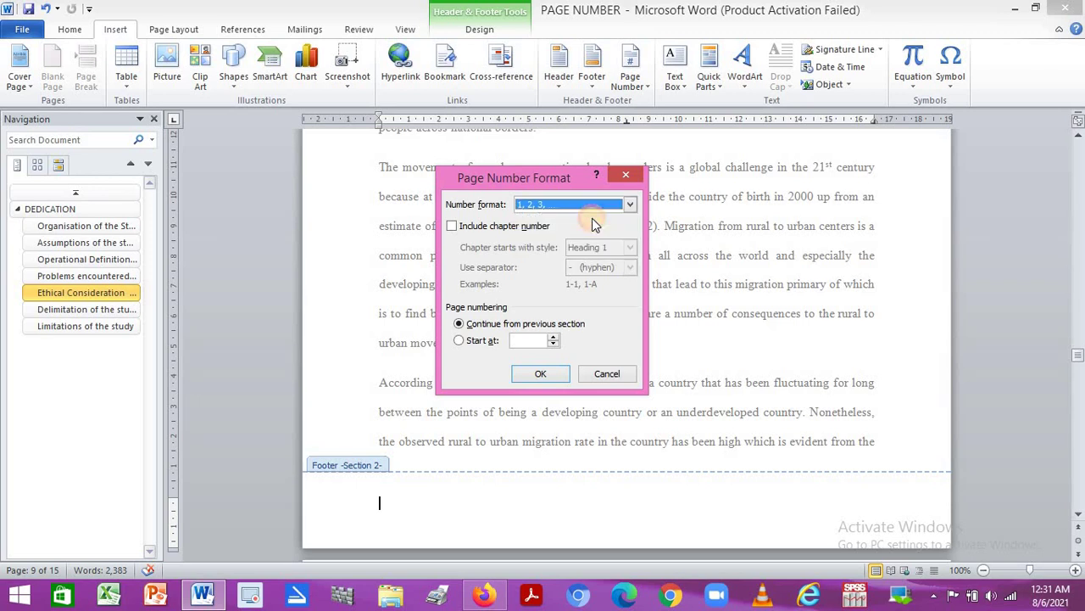
pyautogui.click(458, 340)
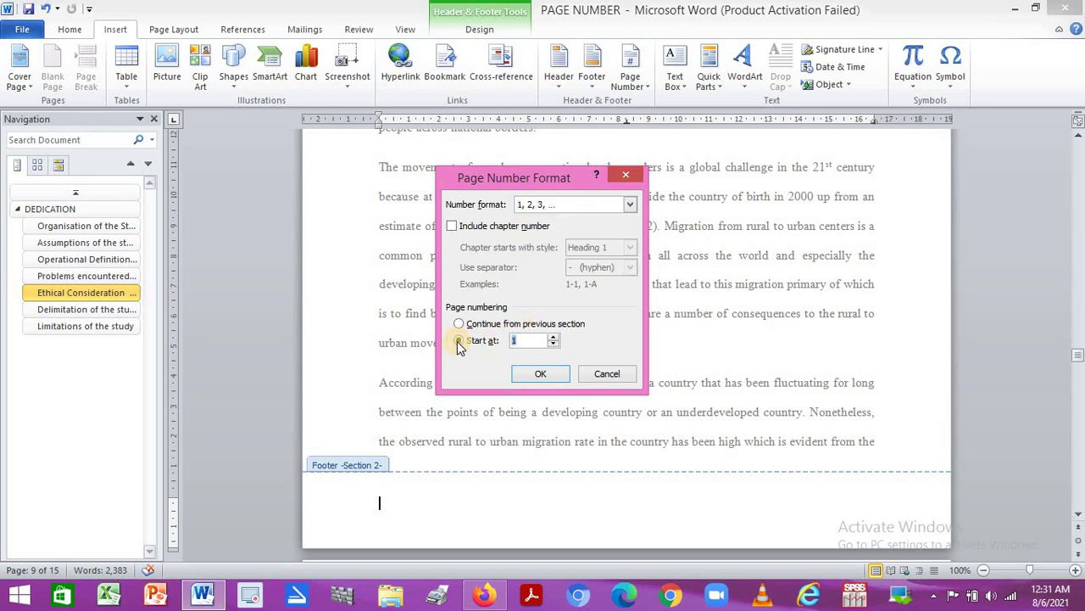
pyautogui.click(538, 376)
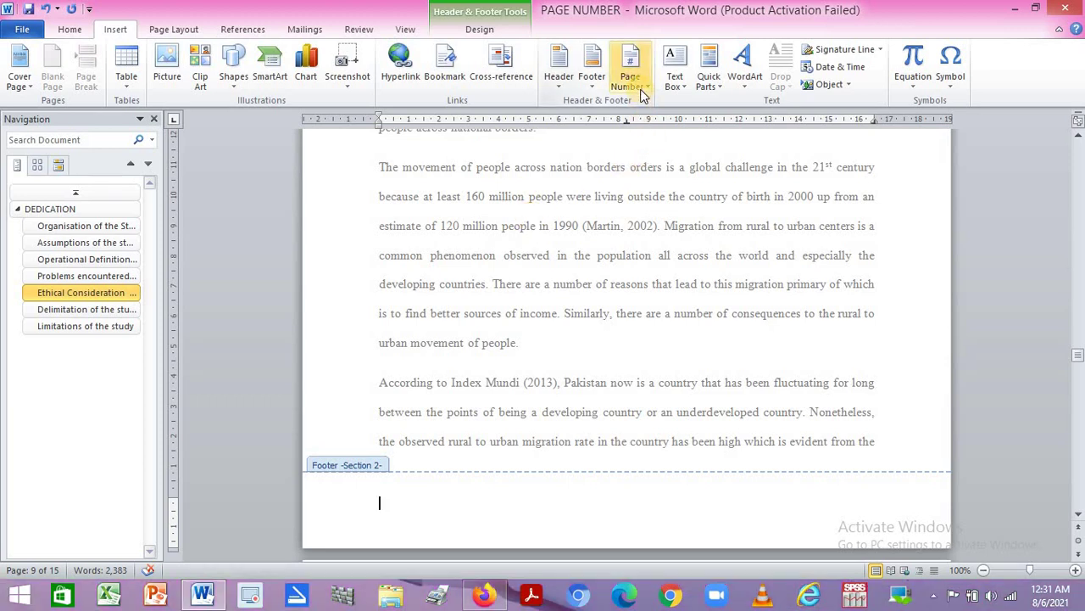
# Insert a centred page number in the Chapter One footer and check it reads 1.
pyautogui.click(640, 89)
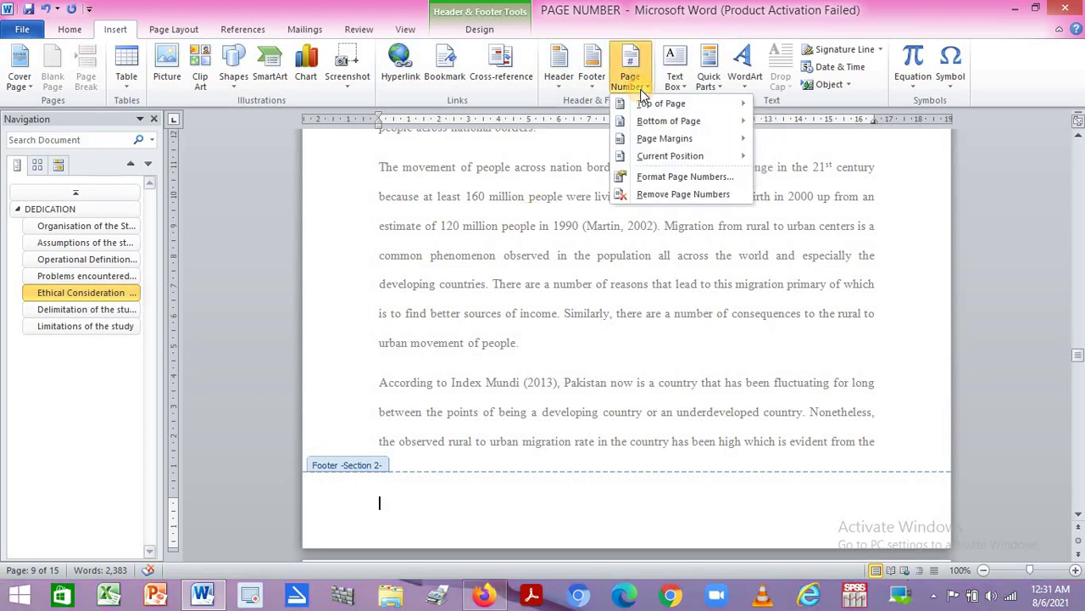
pyautogui.moveTo(648, 123)
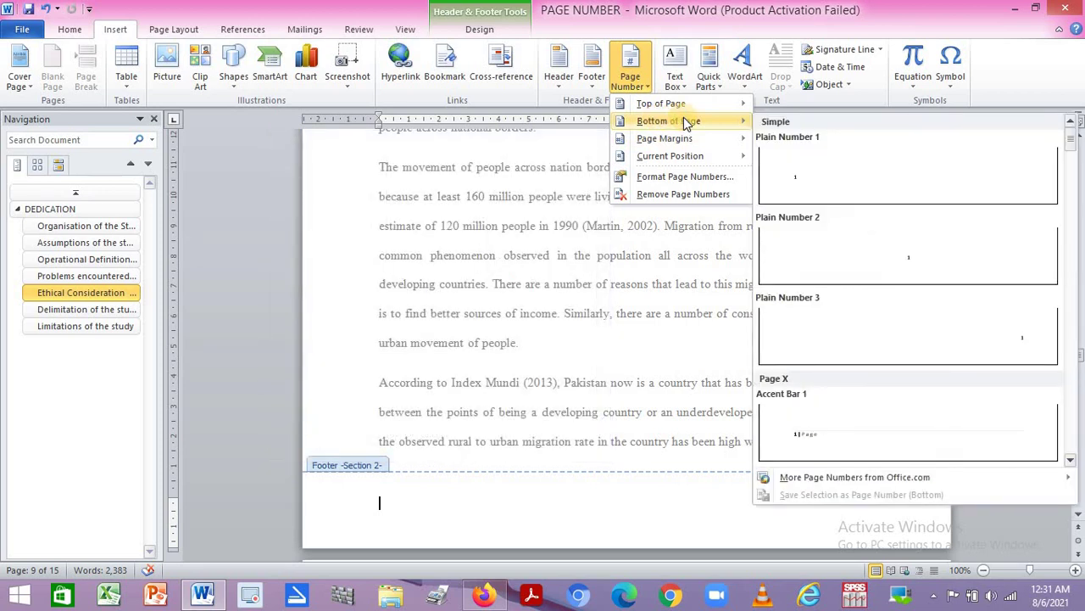
pyautogui.moveTo(688, 133)
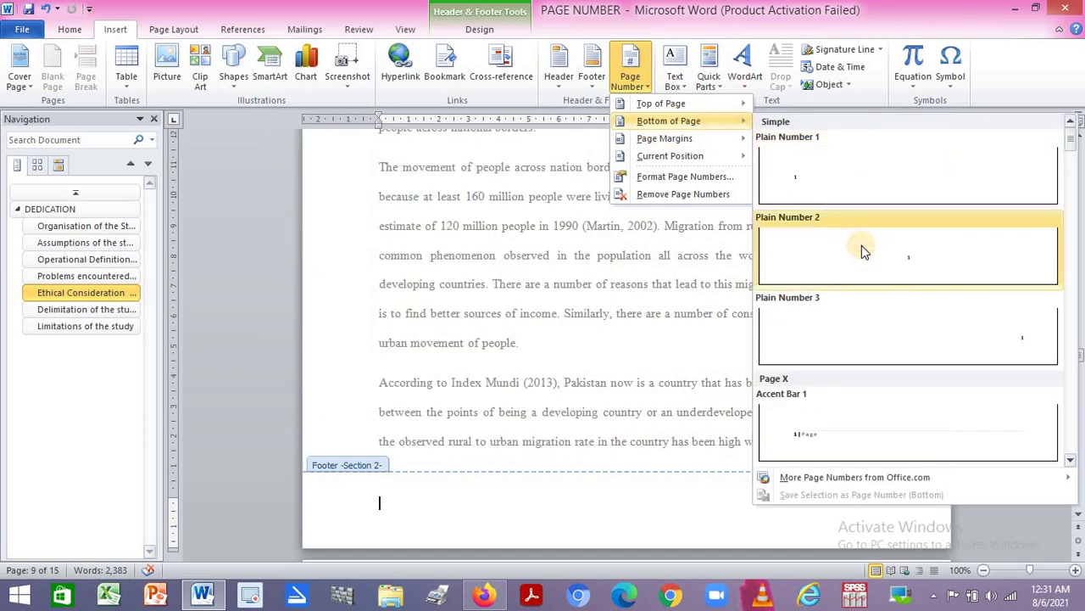
pyautogui.click(910, 269)
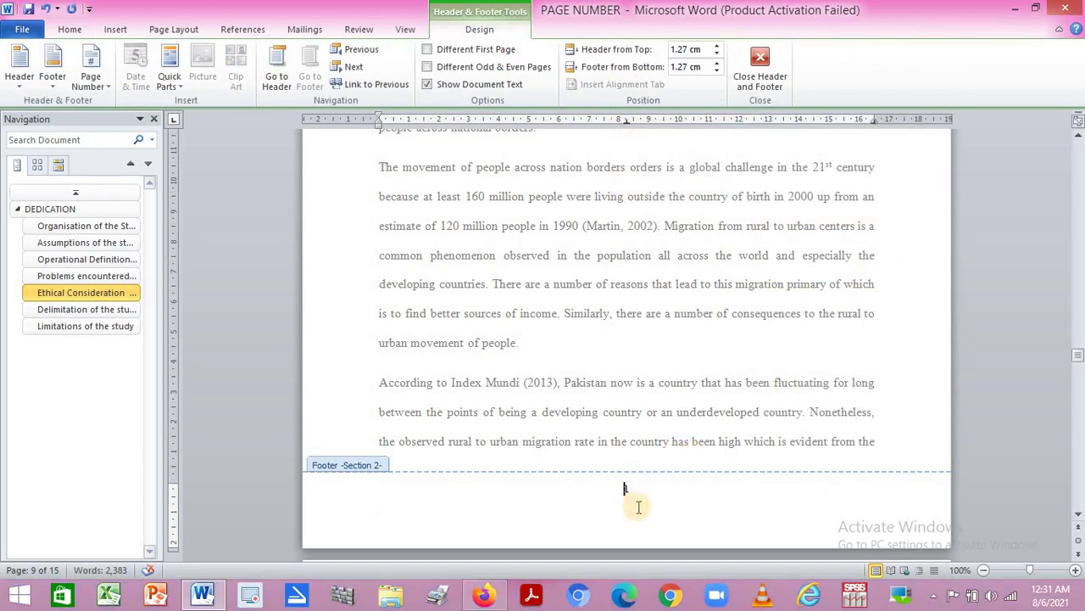
pyautogui.scroll(-20, 1083, 461)
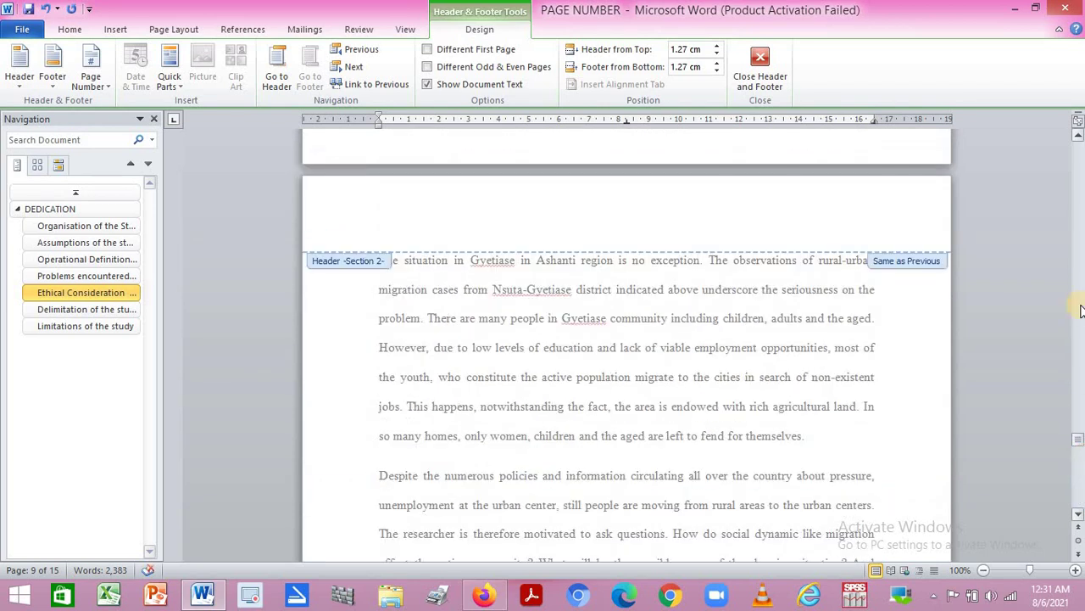
pyautogui.scroll(20, 669, 335)
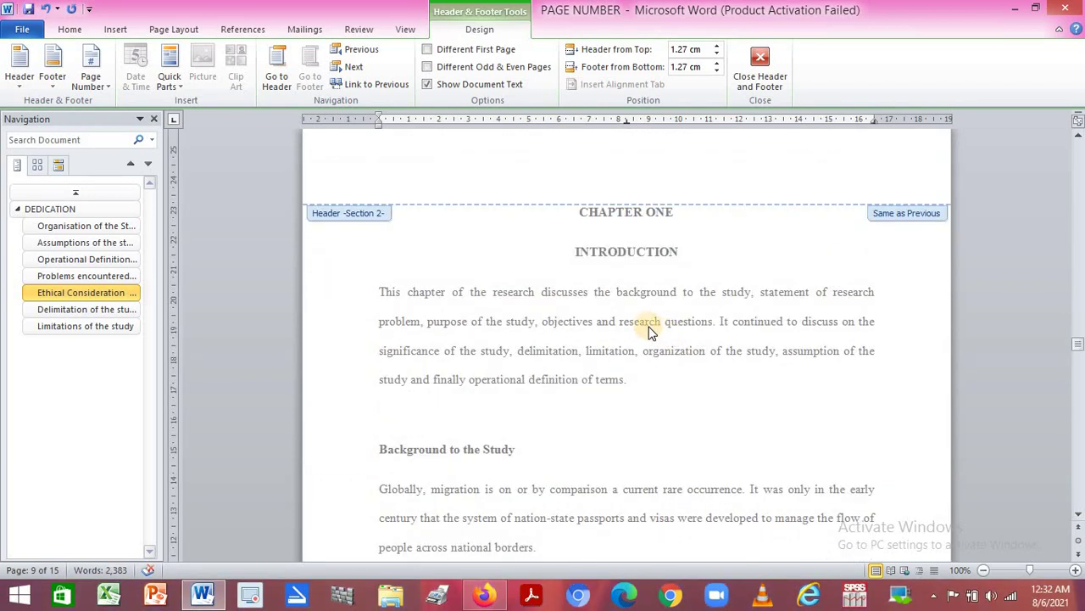
pyautogui.click(764, 78)
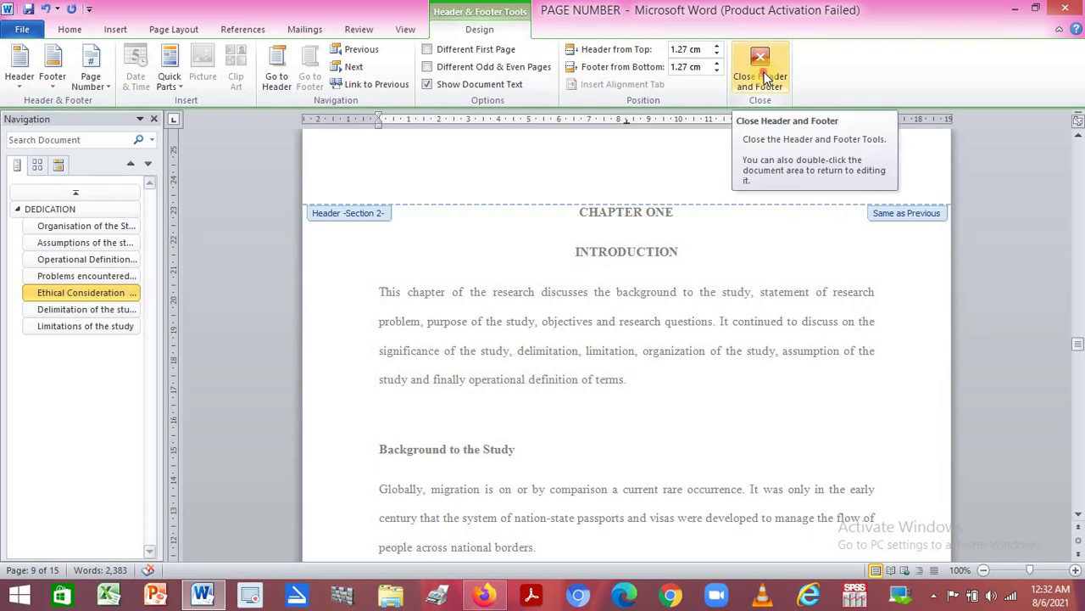
# Exit footer editing and scroll back to the bottom of the Declaration page on page 1.
pyautogui.click(764, 76)
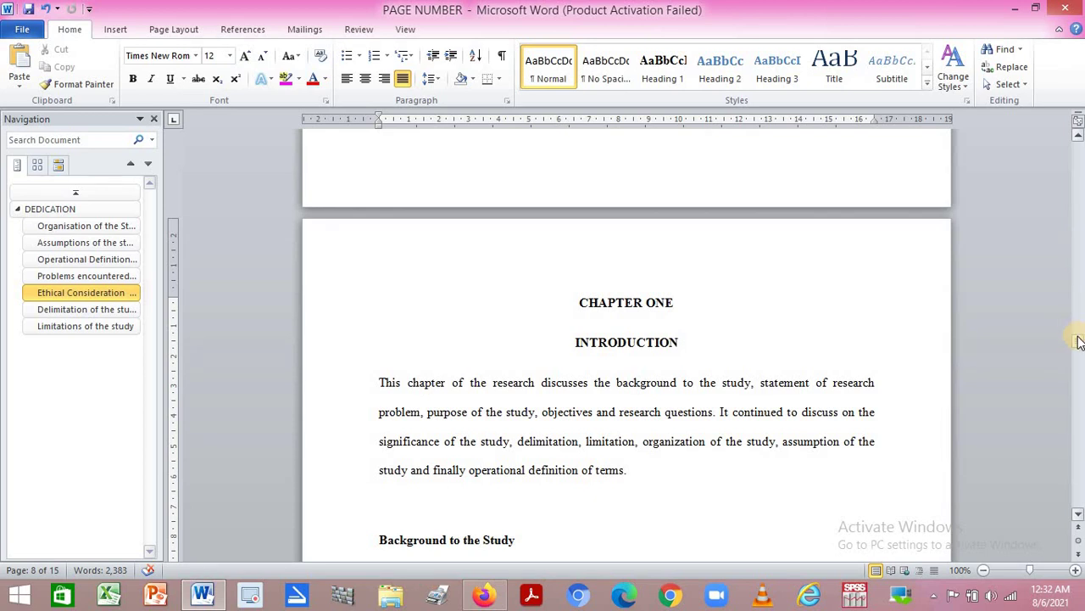
pyautogui.moveTo(1079, 342); pyautogui.dragTo(1078, 275)
pyautogui.moveTo(1079, 227); pyautogui.dragTo(1080, 133)
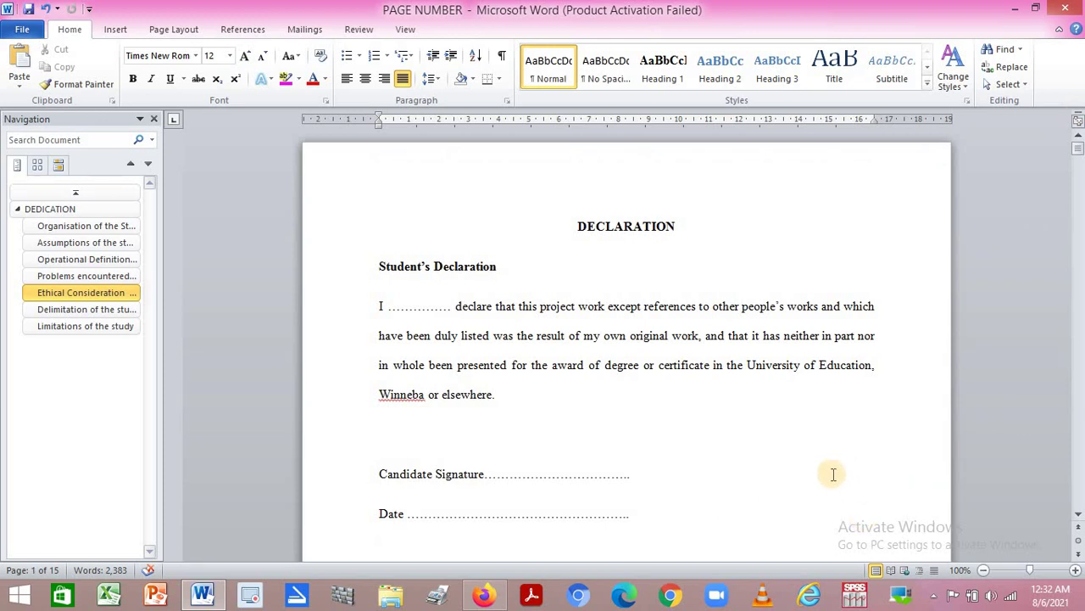
pyautogui.click(1078, 515)
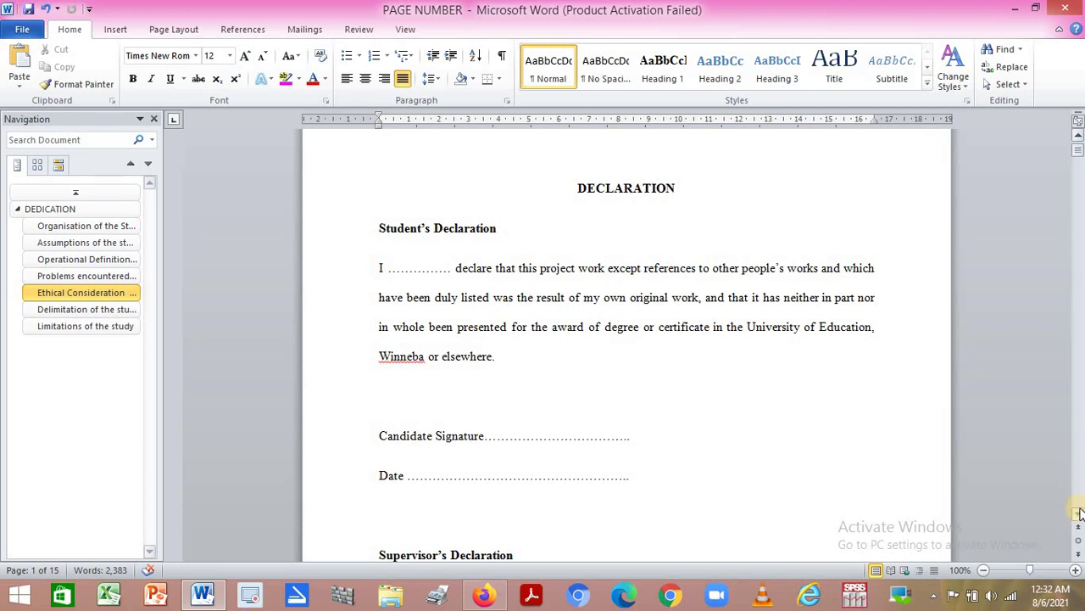
pyautogui.click(1078, 514)
pyautogui.click(1079, 514)
pyautogui.click(1078, 514)
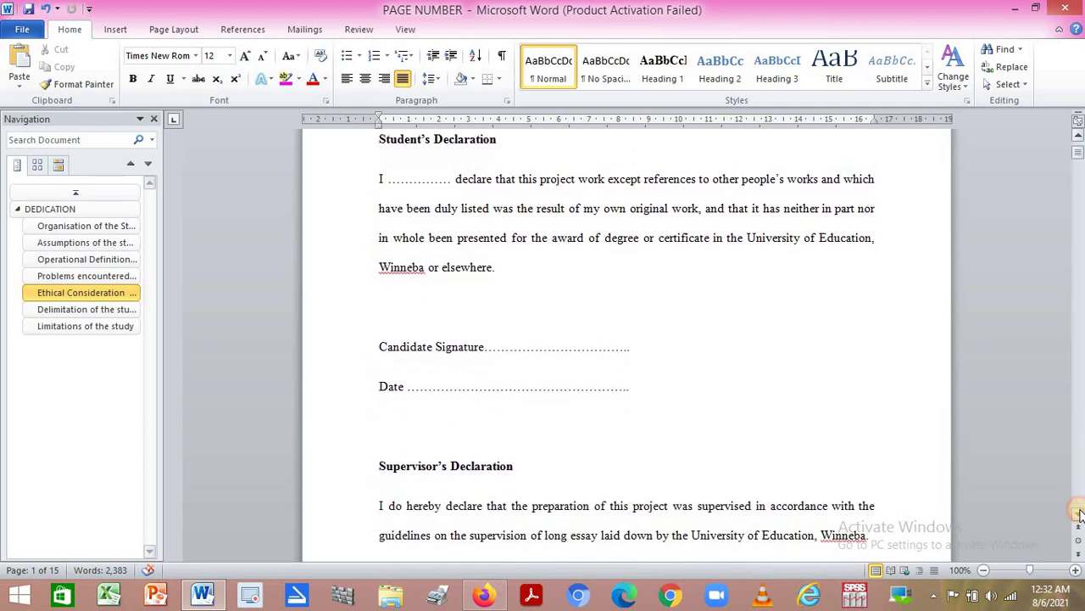
pyautogui.click(1078, 514)
pyautogui.scroll(-6, 1079, 514)
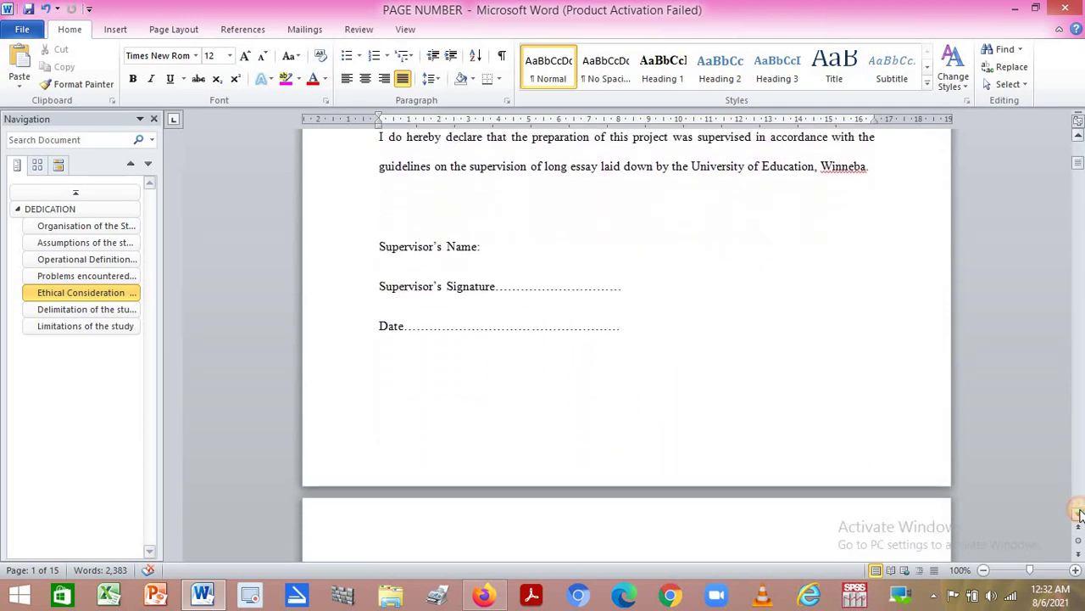
# Open the Declaration page's Section 1 footer and bring up the Page Number menu.
pyautogui.doubleClick(617, 443)
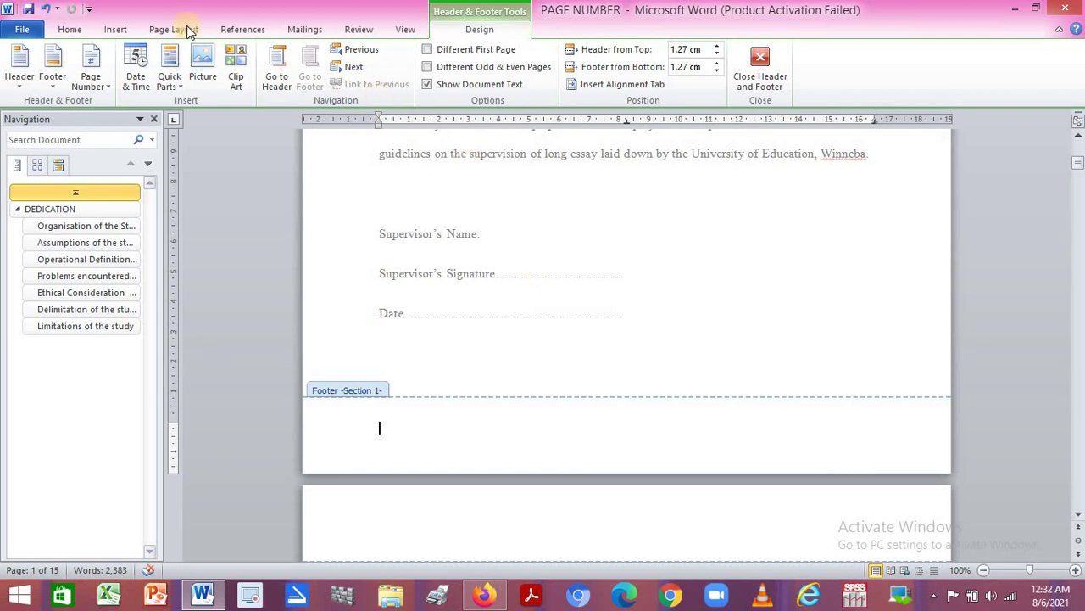
pyautogui.click(115, 30)
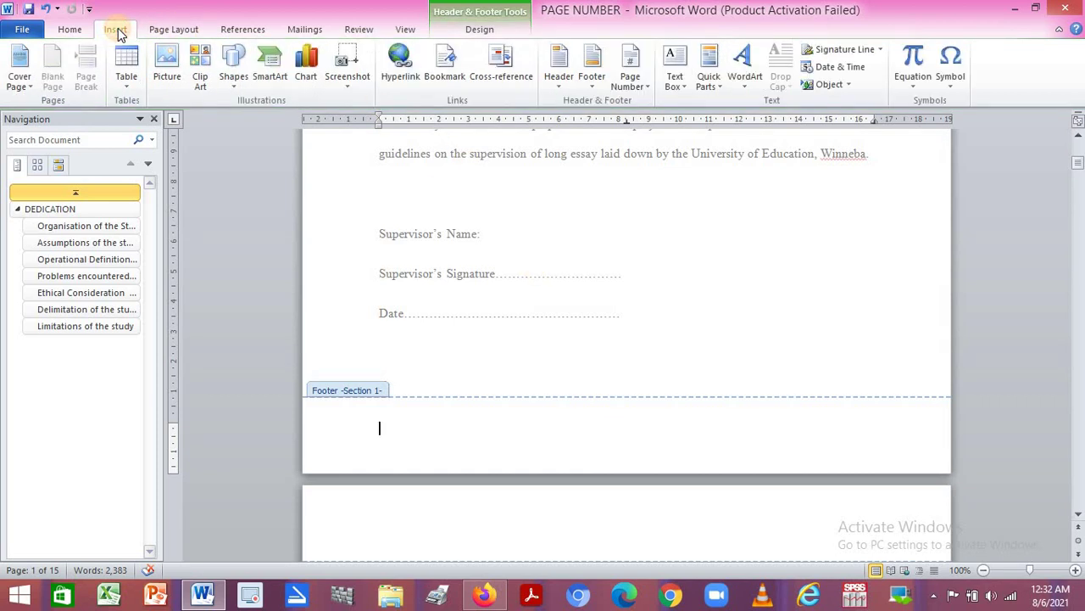
pyautogui.click(637, 80)
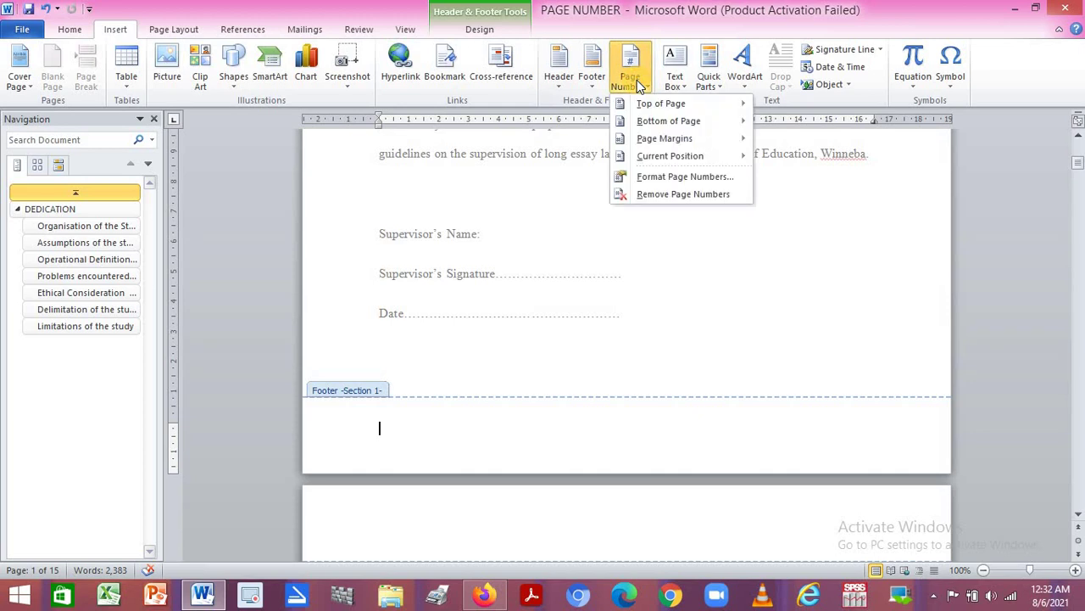
# Format Section 1 page numbers as lowercase roman i, ii, iii, starting at i.
pyautogui.click(646, 177)
pyautogui.click(627, 205)
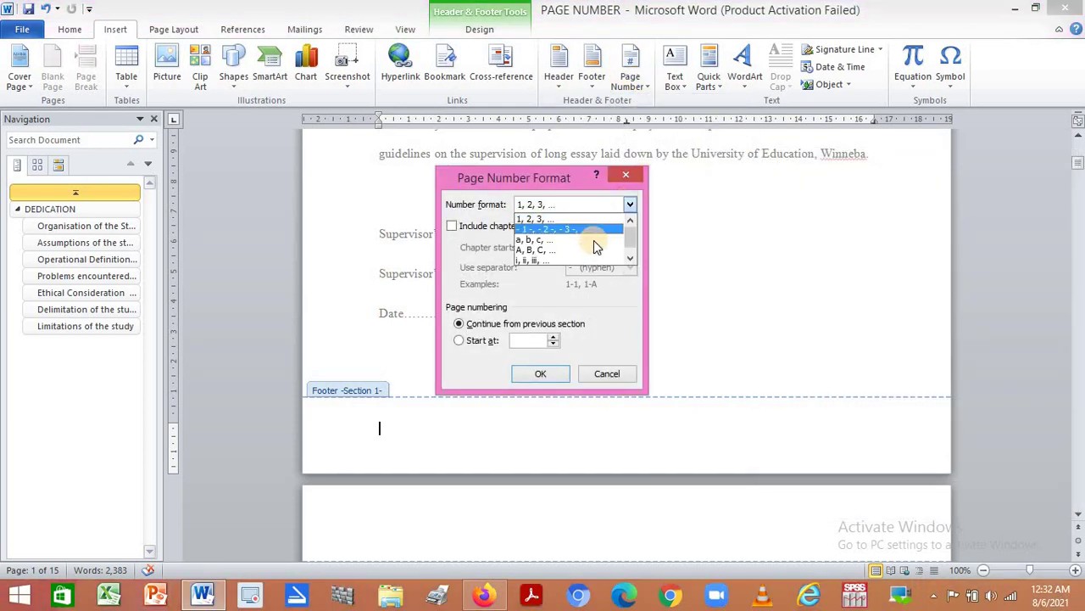
pyautogui.click(582, 260)
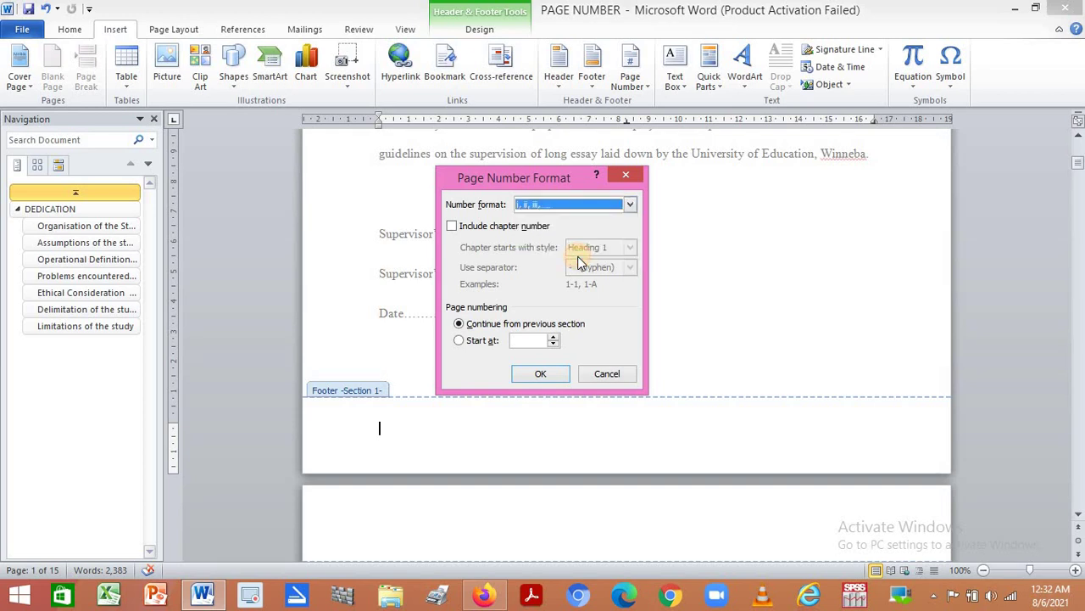
pyautogui.click(458, 341)
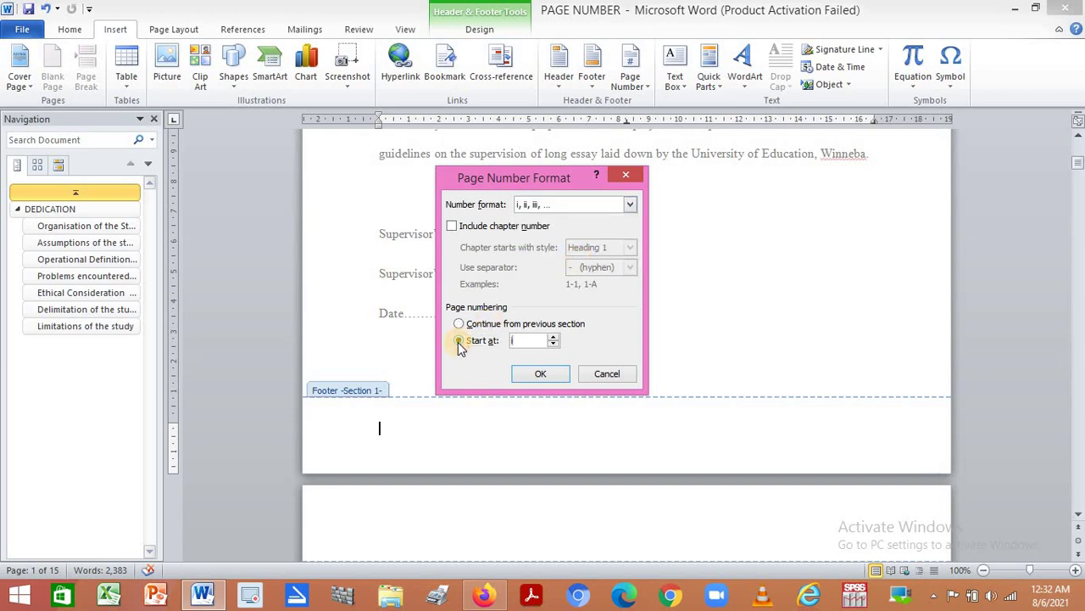
pyautogui.click(540, 373)
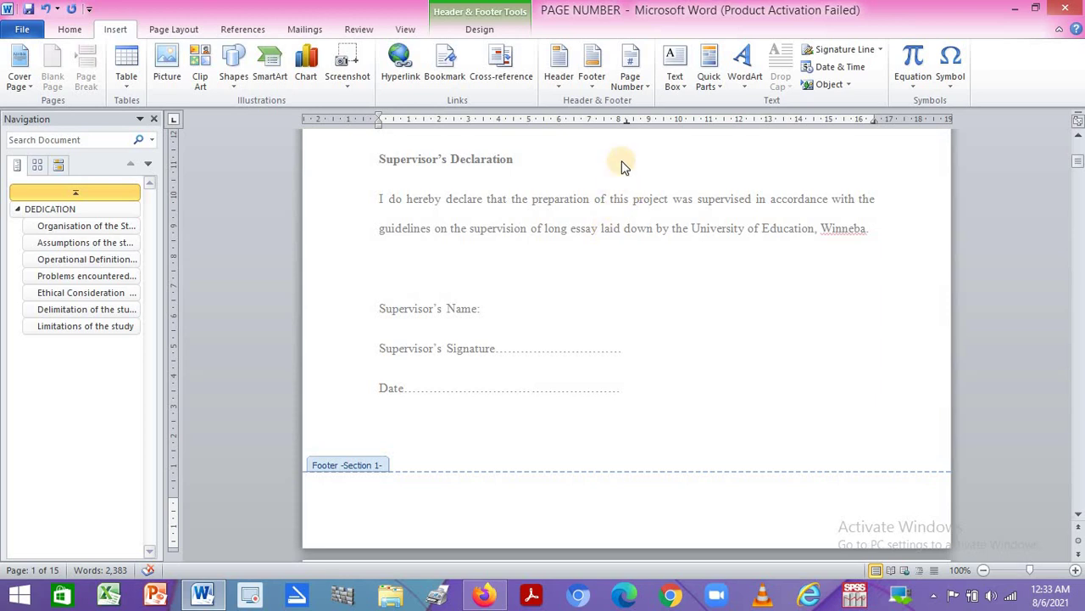
# Insert a Plain Number 2 page number centred in the bottom footer of the front-matter section.
pyautogui.click(644, 85)
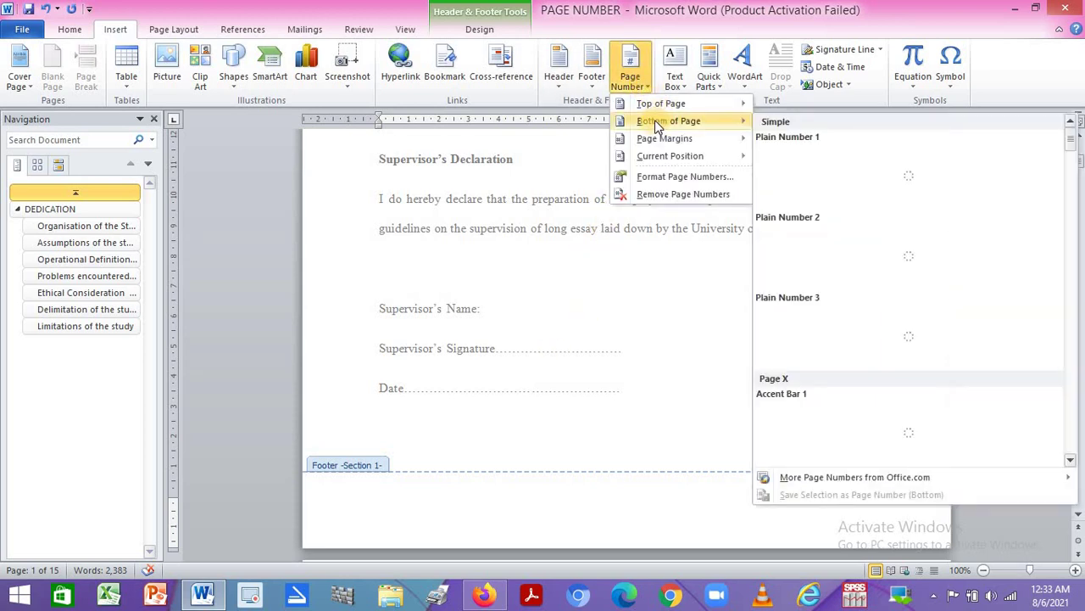
pyautogui.click(655, 120)
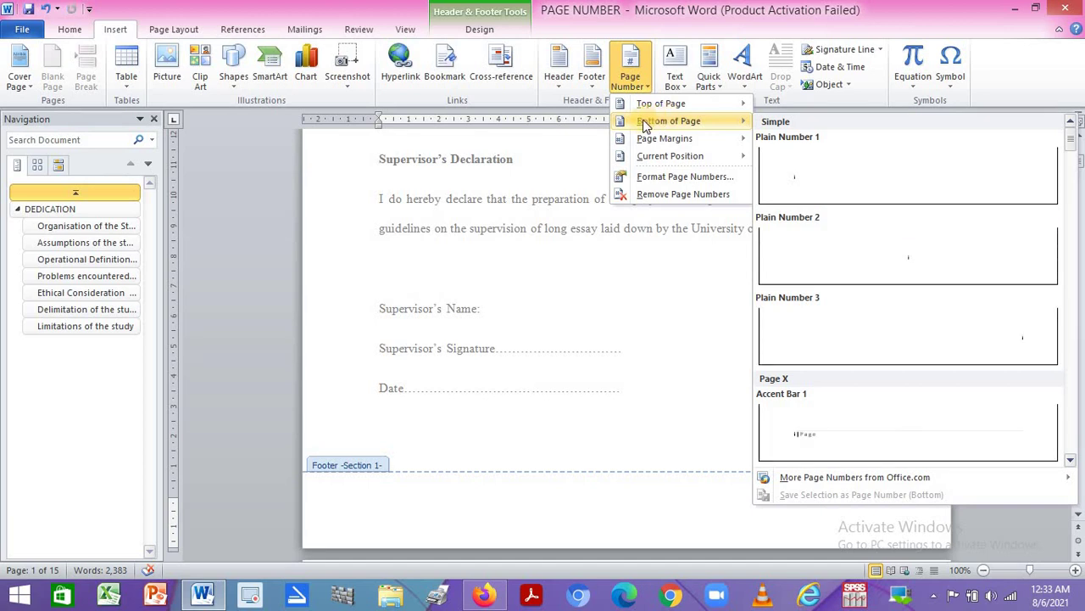
pyautogui.click(882, 270)
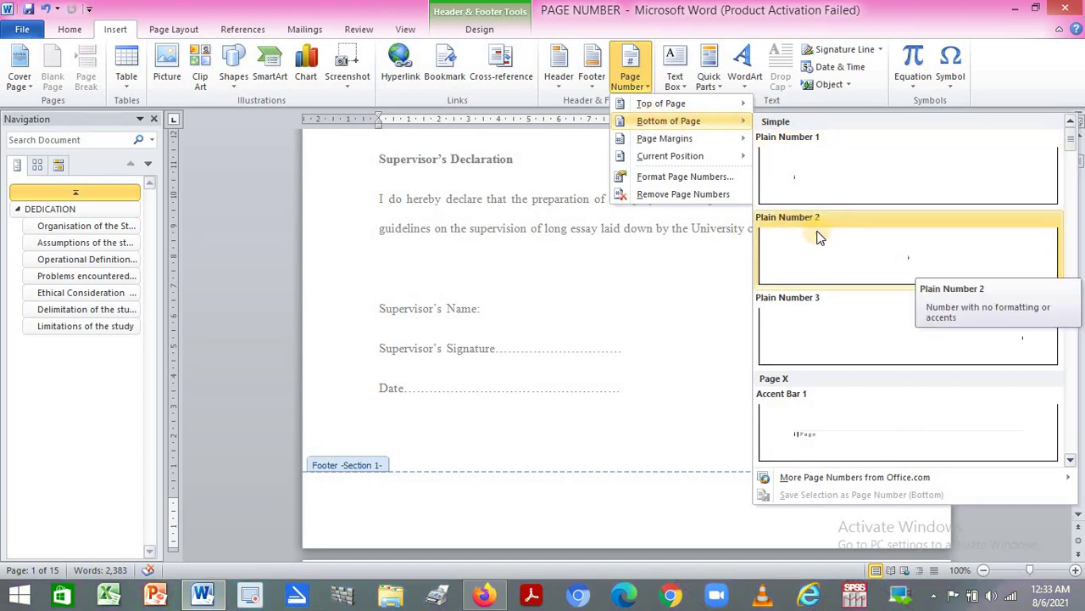
pyautogui.click(863, 255)
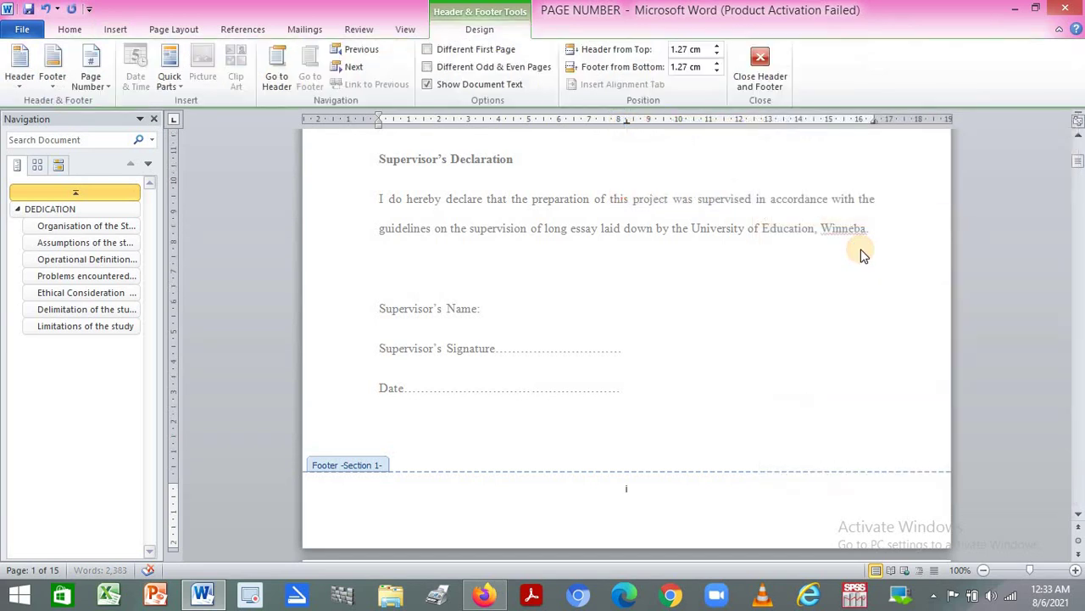
# Close the footer, save the thesis, then check roman numbers through vi and 1 at Chapter One.
pyautogui.click(758, 76)
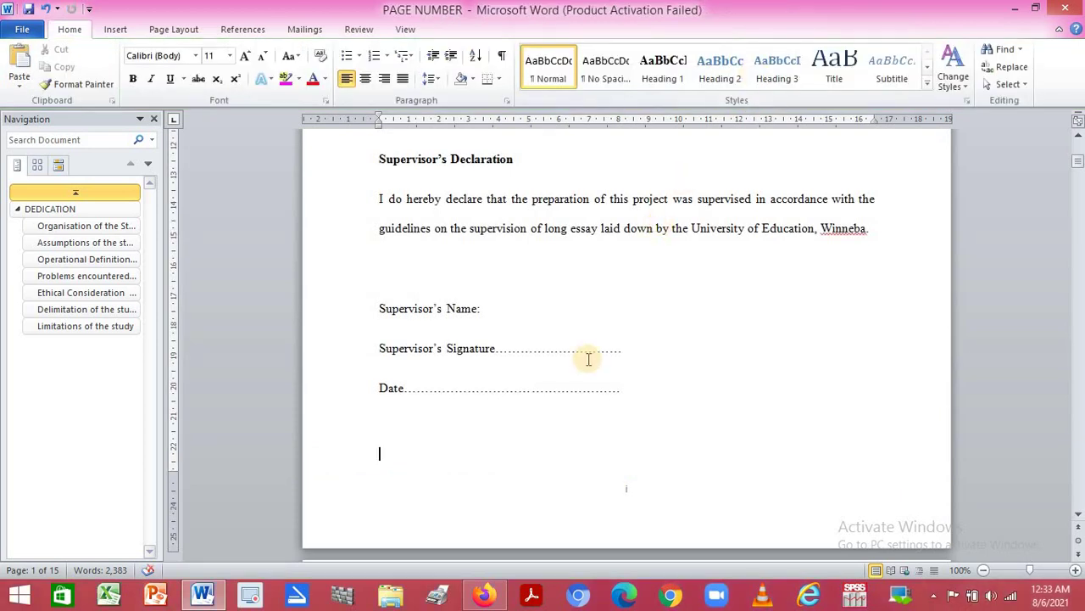
pyautogui.hotkey('ctrl', 's')
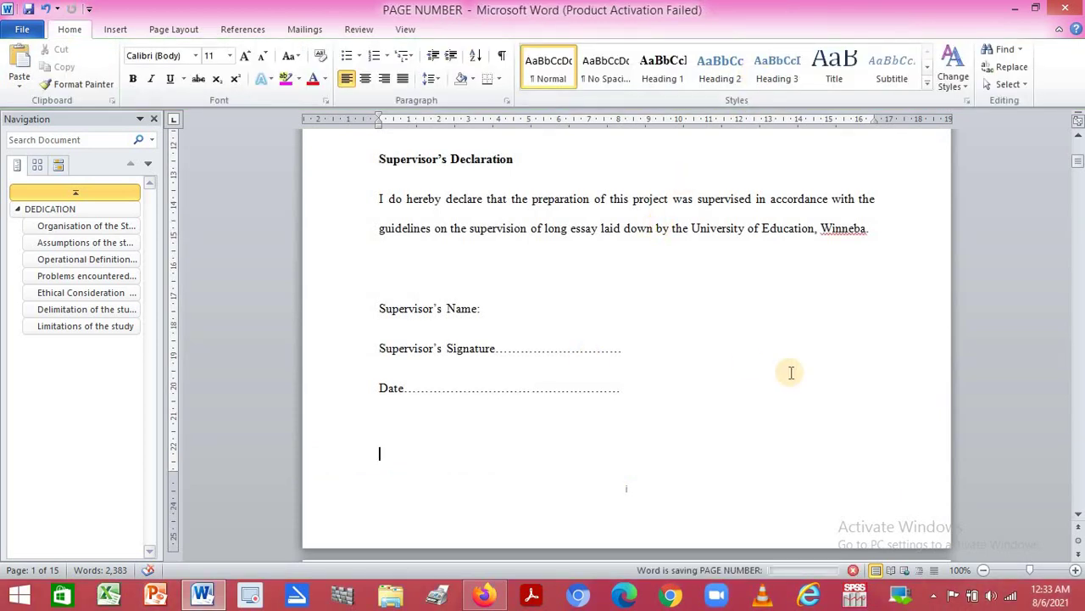
pyautogui.scroll(-2, 1077, 513)
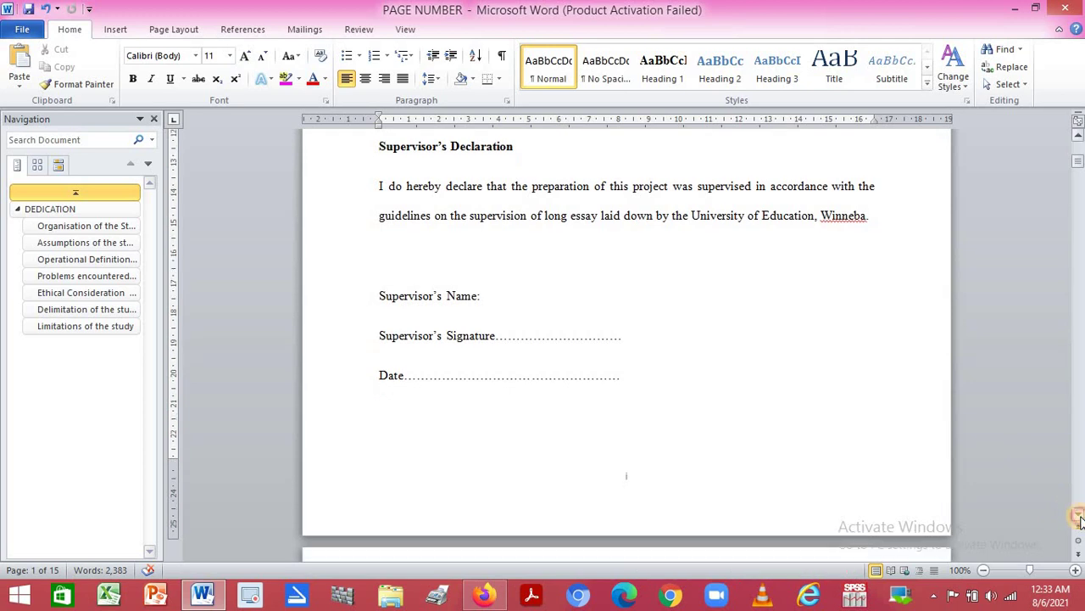
pyautogui.scroll(-2, 1079, 515)
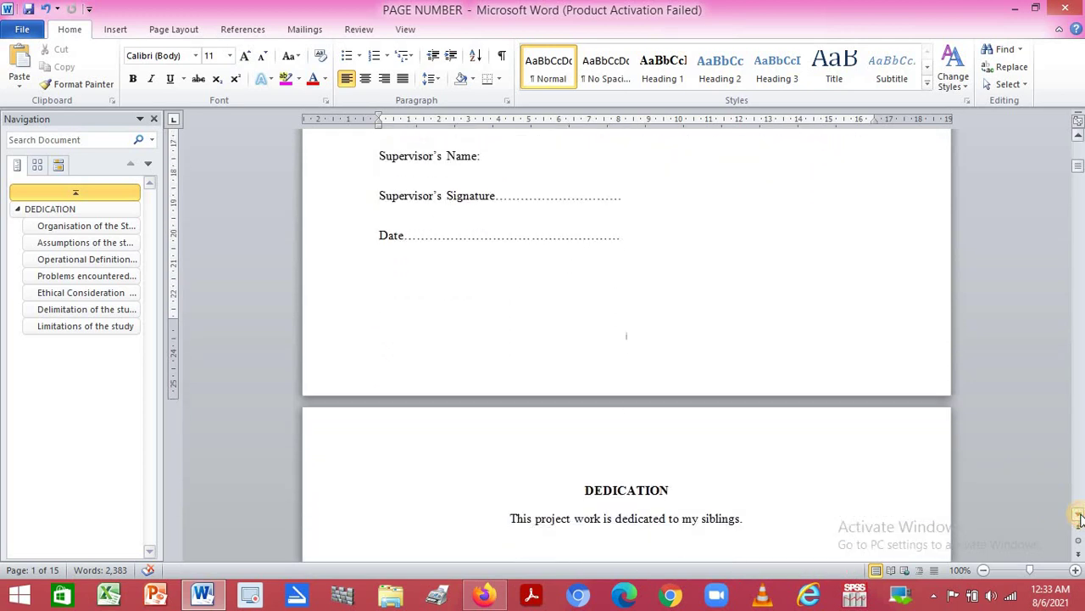
pyautogui.scroll(-5, 1079, 515)
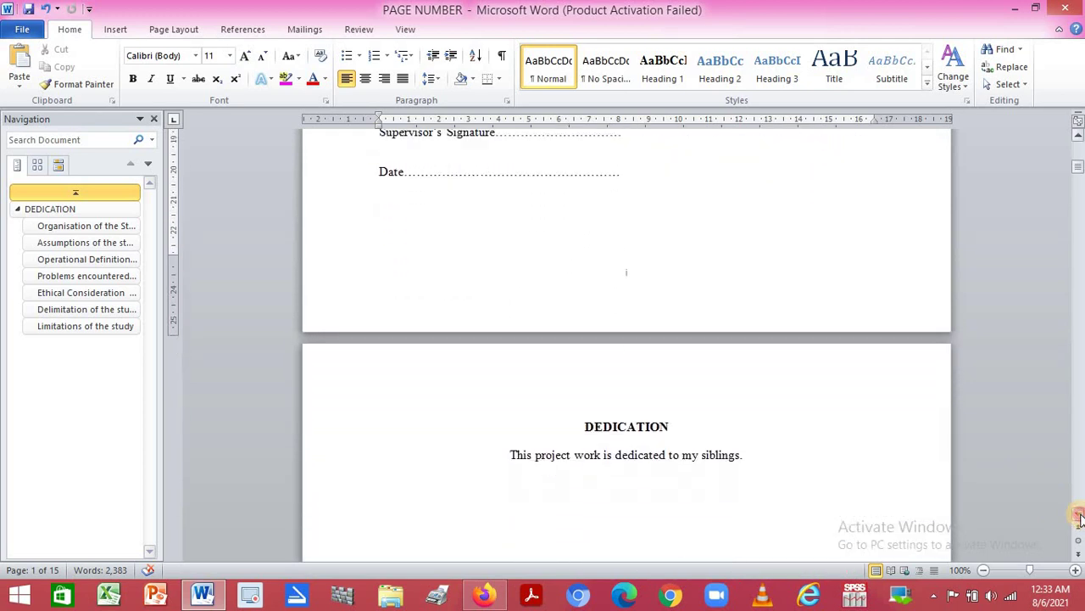
pyautogui.scroll(-5, 1078, 516)
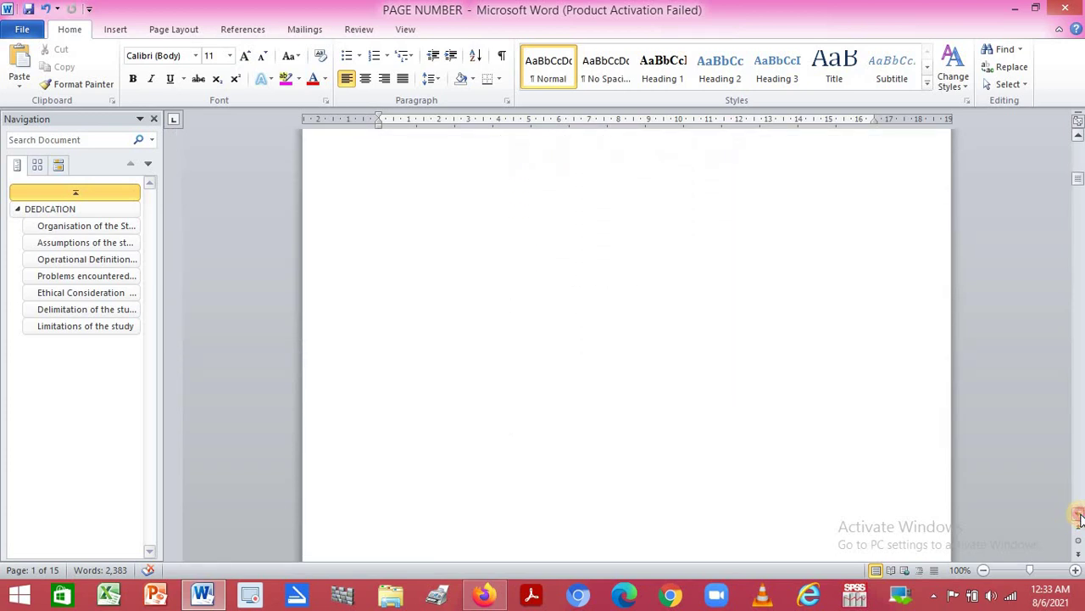
pyautogui.scroll(-7, 1079, 517)
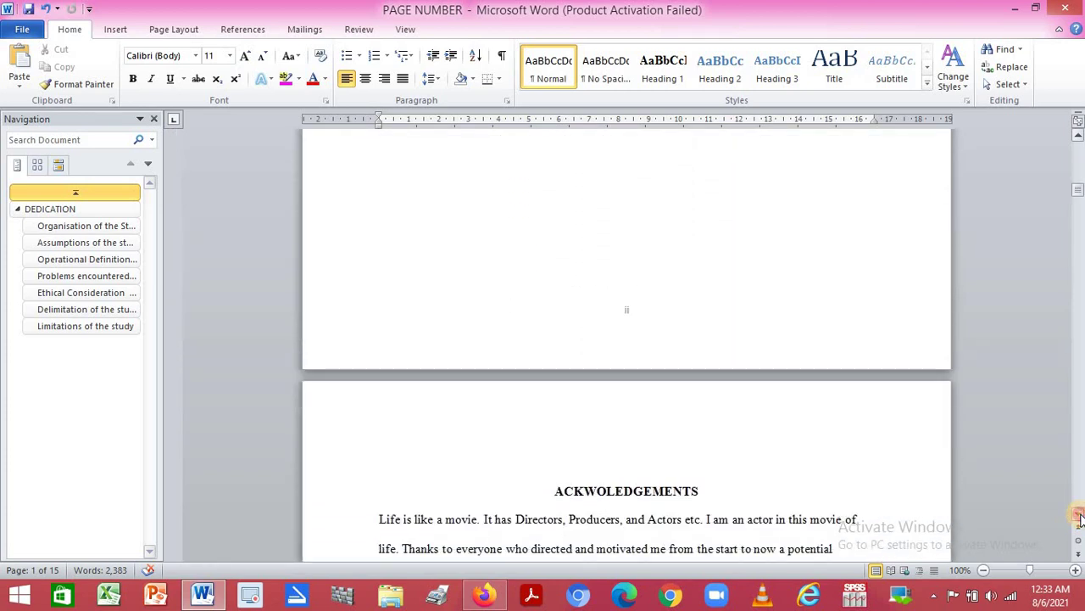
pyautogui.scroll(-15, 1079, 500)
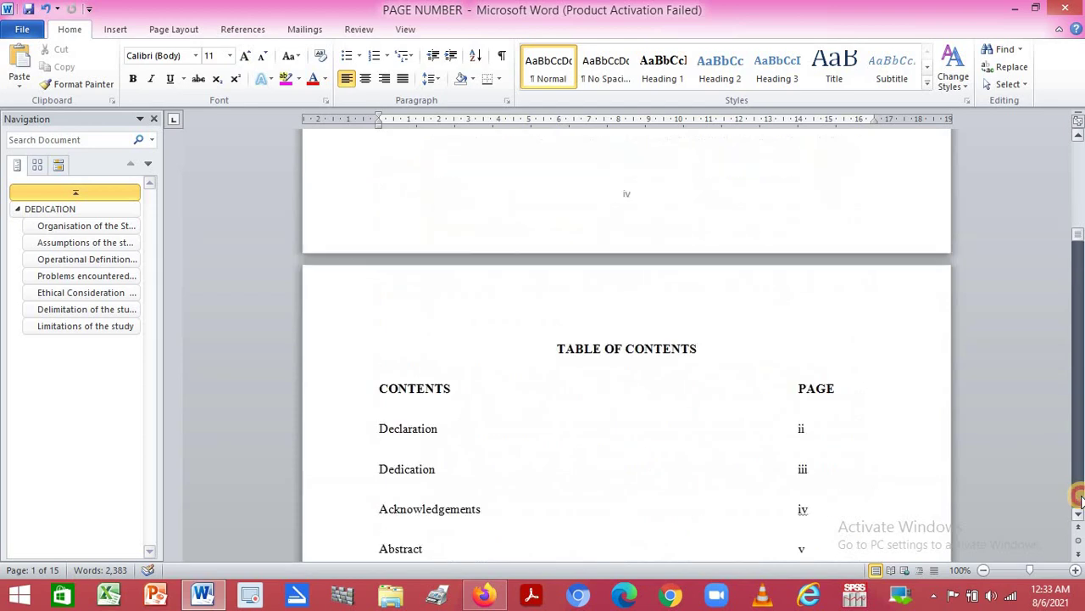
pyautogui.scroll(-10, 1080, 499)
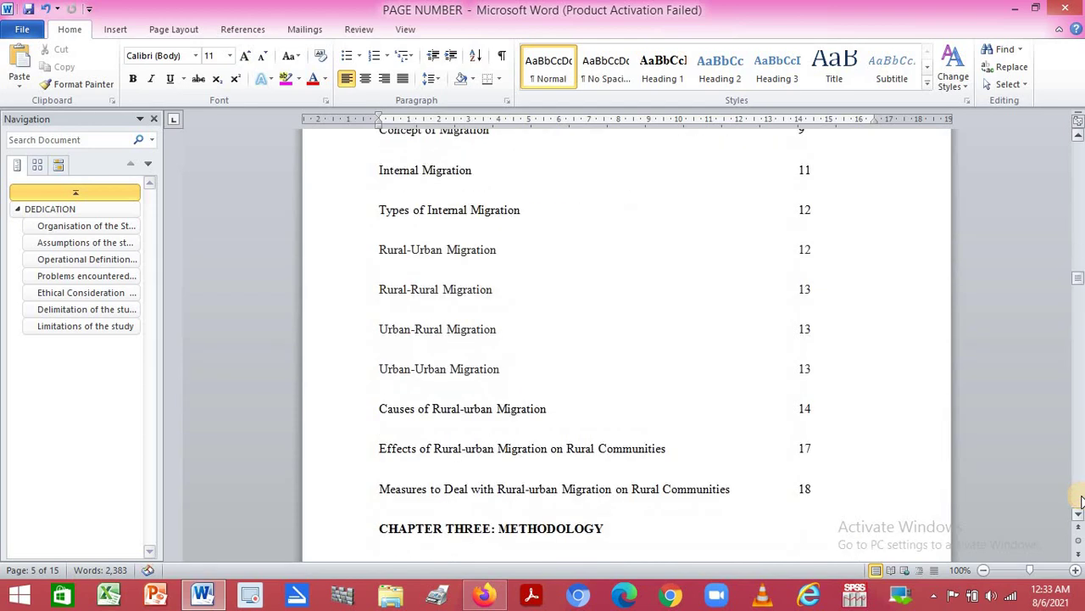
pyautogui.scroll(-10, 1080, 501)
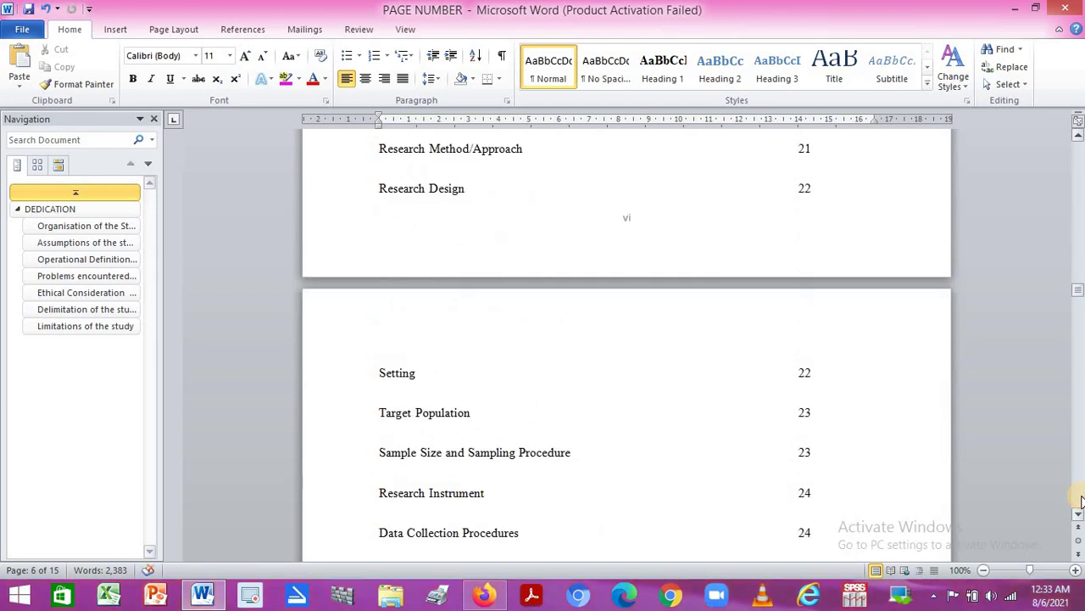
pyautogui.scroll(-20, 1082, 500)
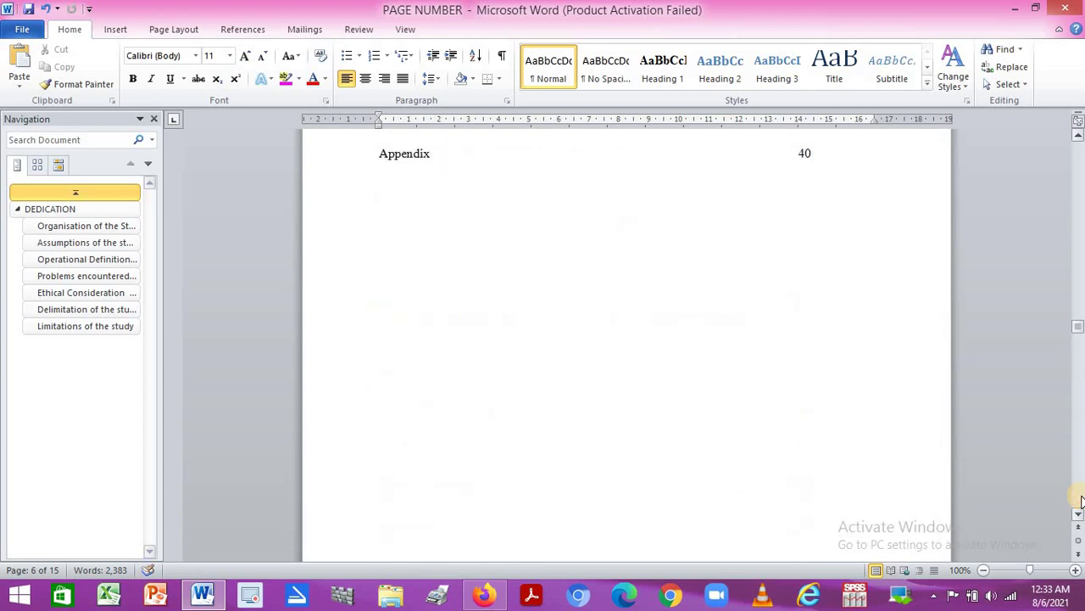
pyautogui.scroll(-20, 1081, 500)
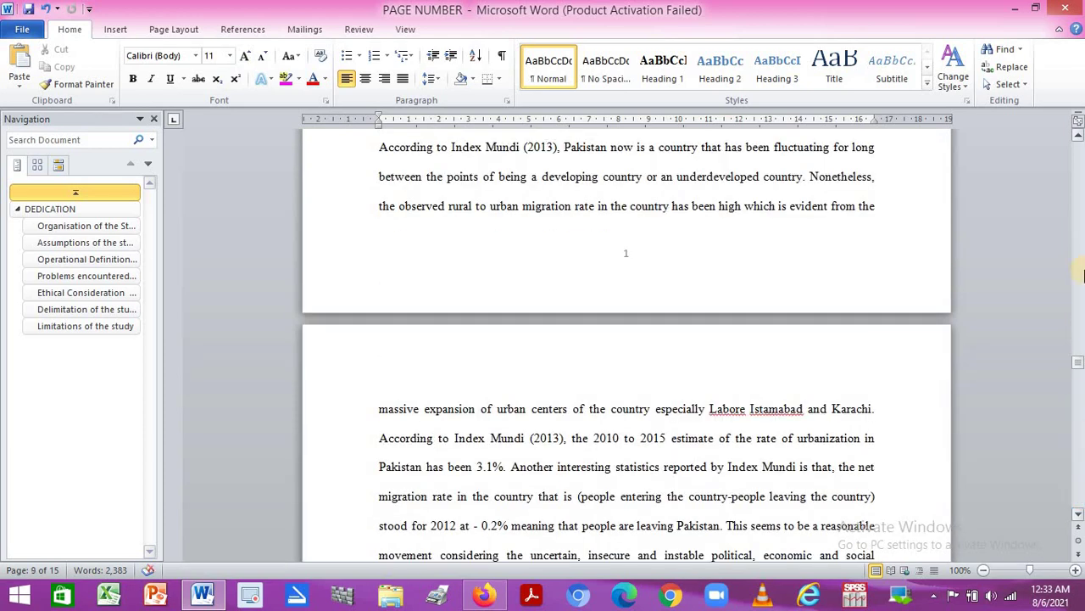